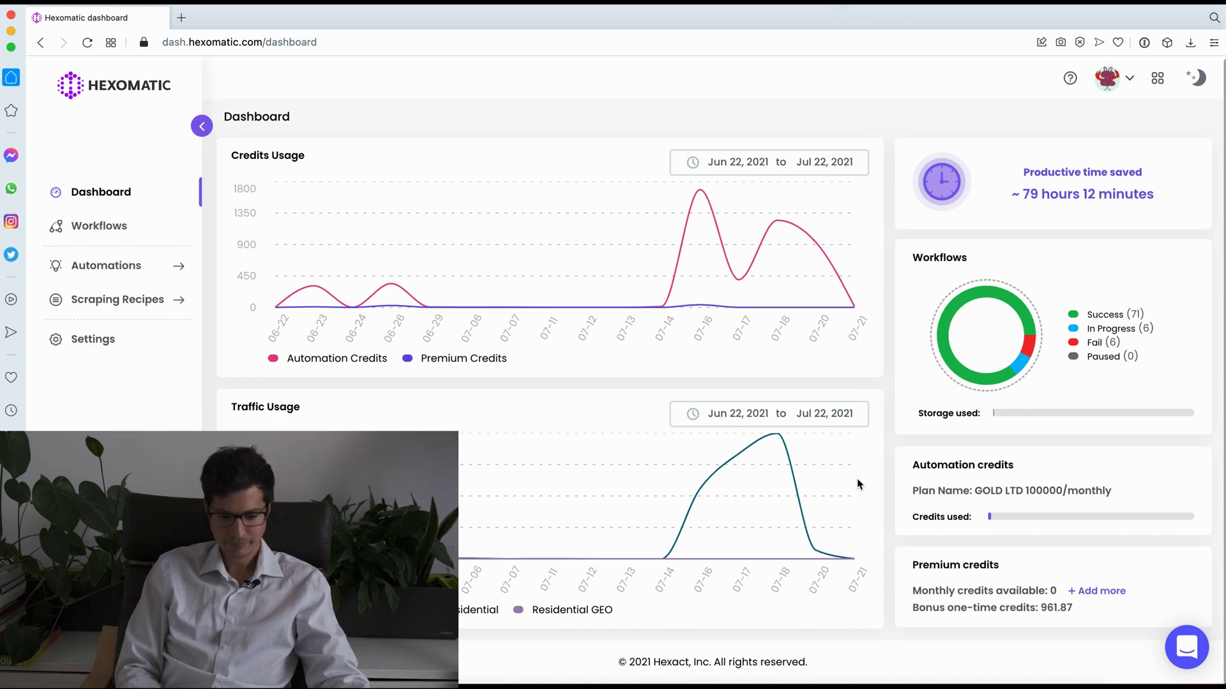
Start a new scraping recipe and preview the pasted Fitbit savings product listing page.
click(117, 300)
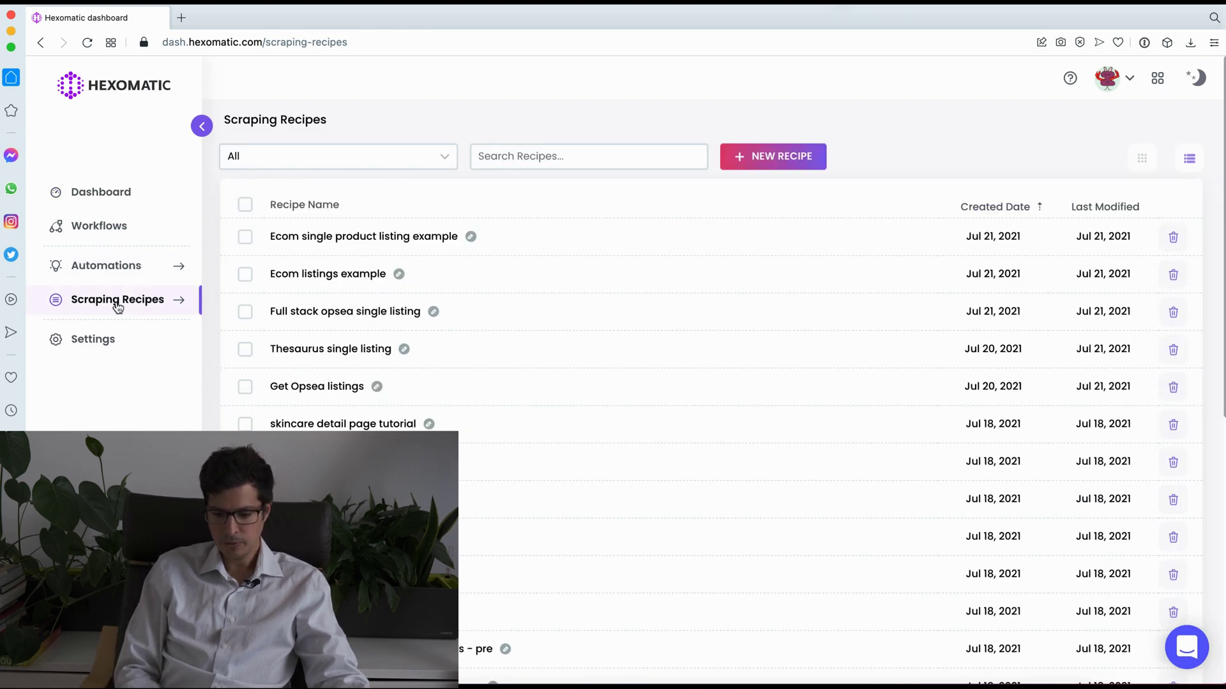
click(791, 156)
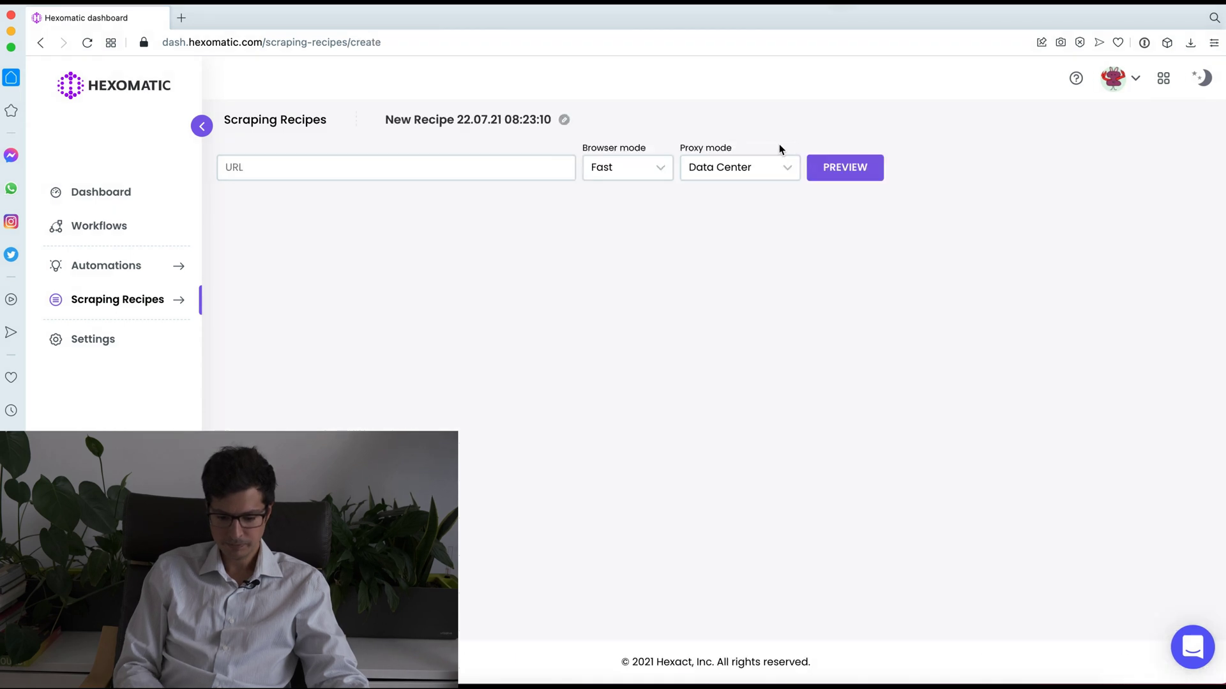
click(527, 166)
key(super+v)
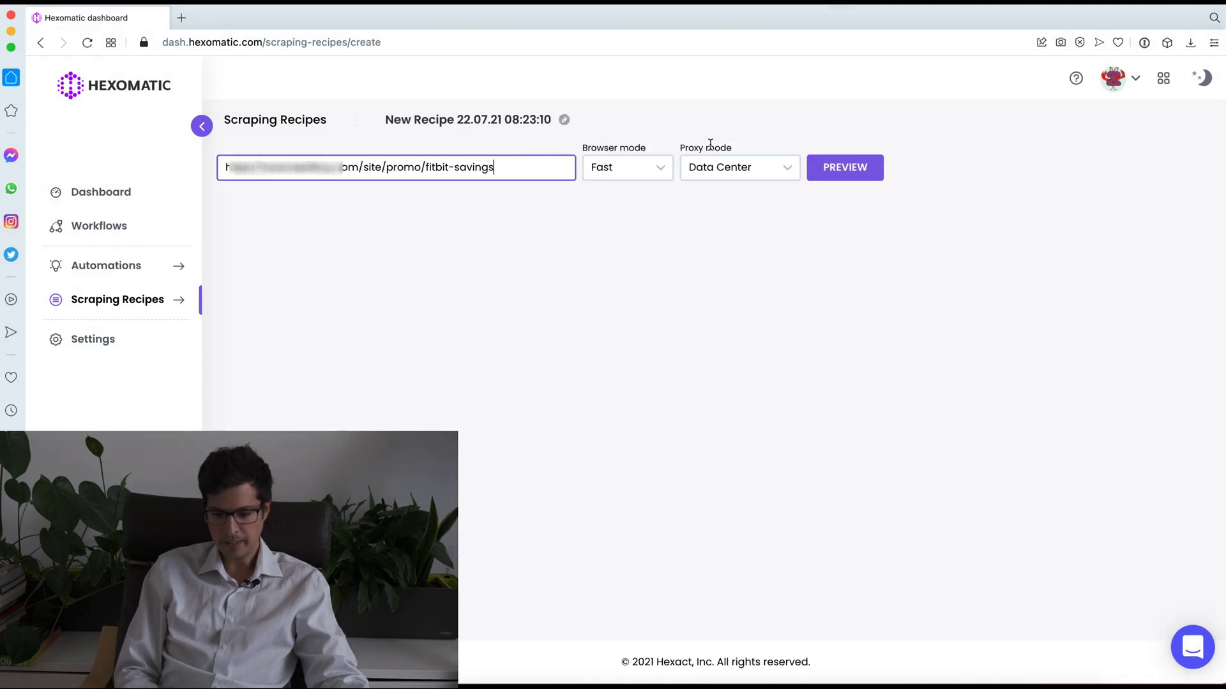
click(835, 167)
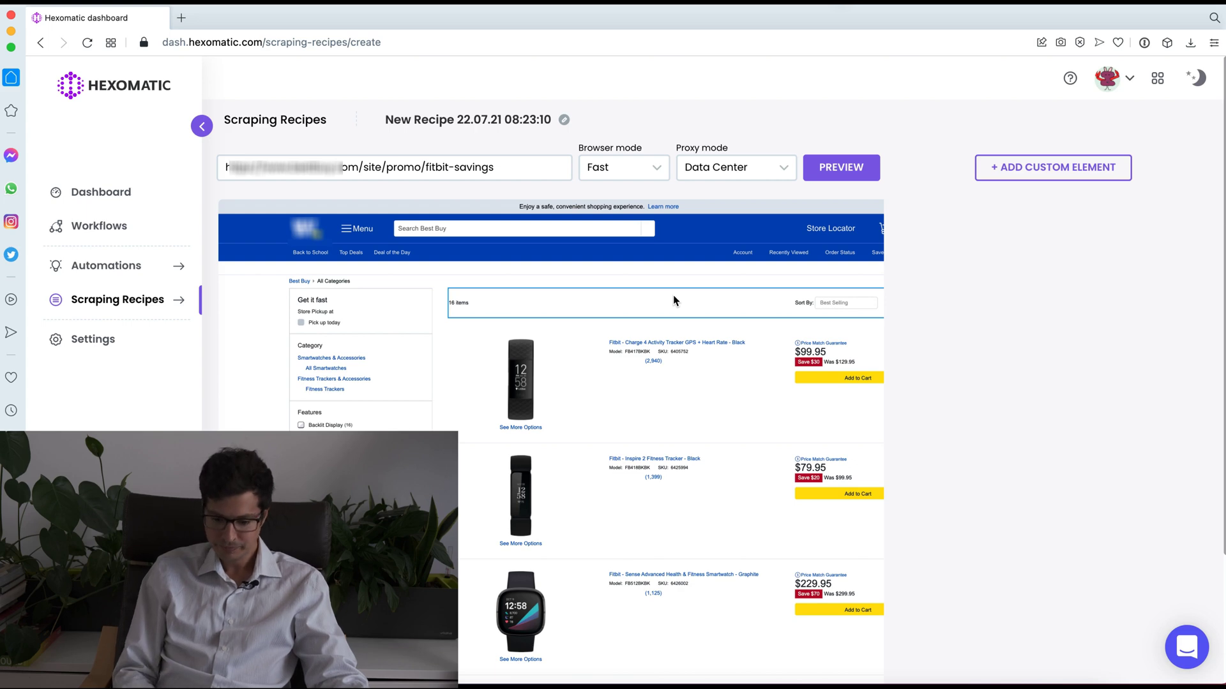
Capture all 16 product titles as a Text field labelled 'Name'.
click(715, 350)
click(633, 340)
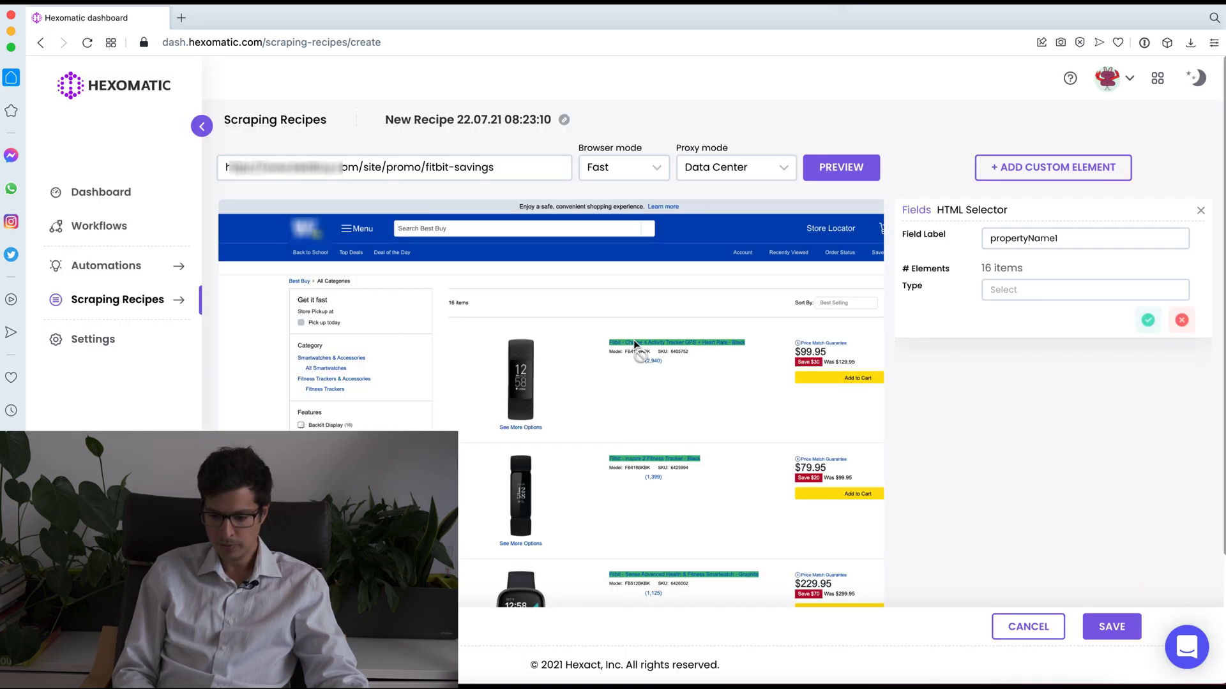
double_click(1061, 238)
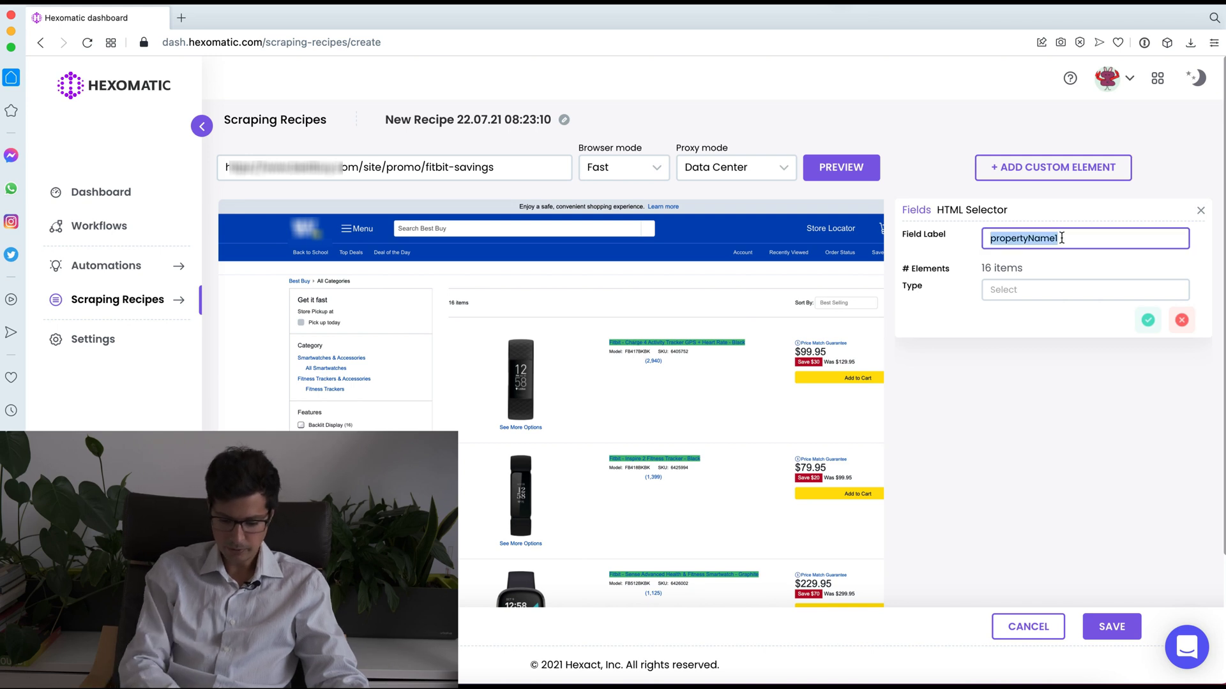
text(Namw)
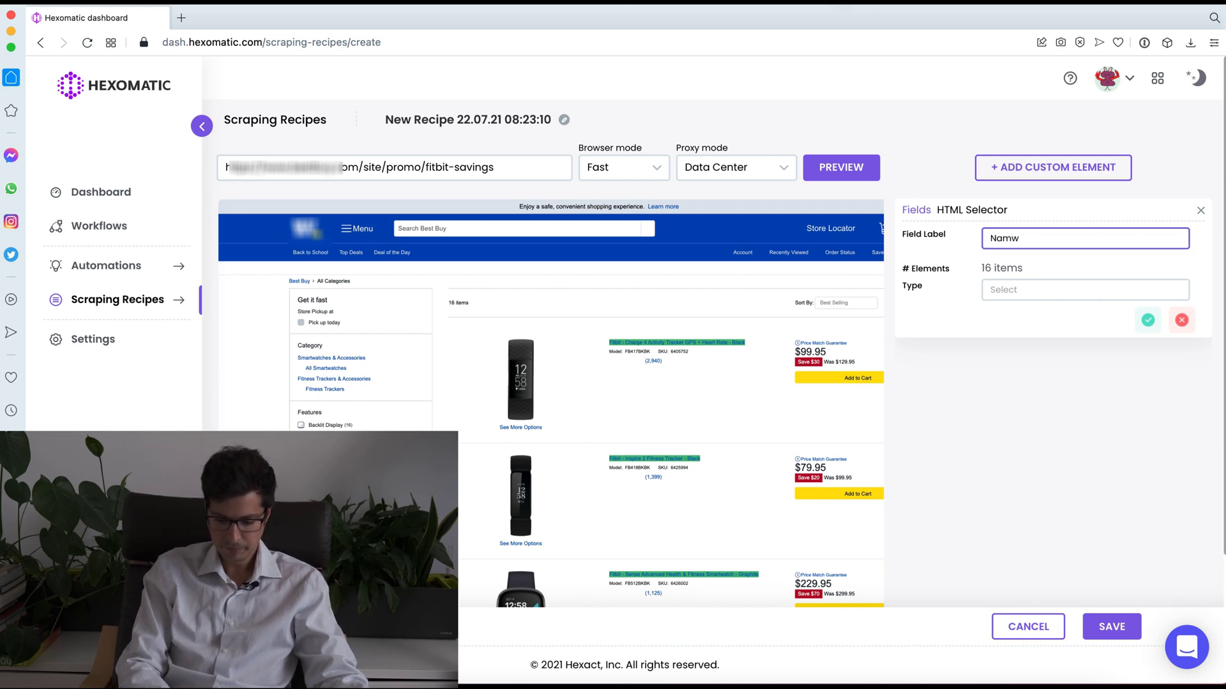
key(BackSpace)
text(e)
click(1077, 292)
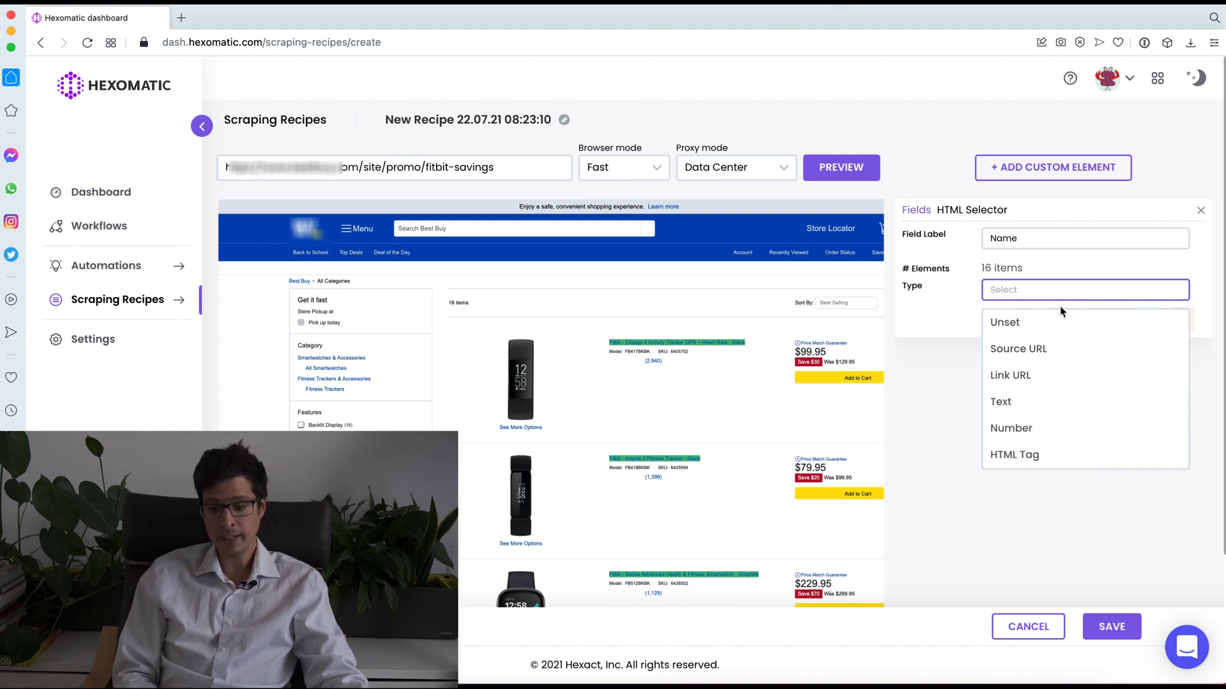
click(1032, 411)
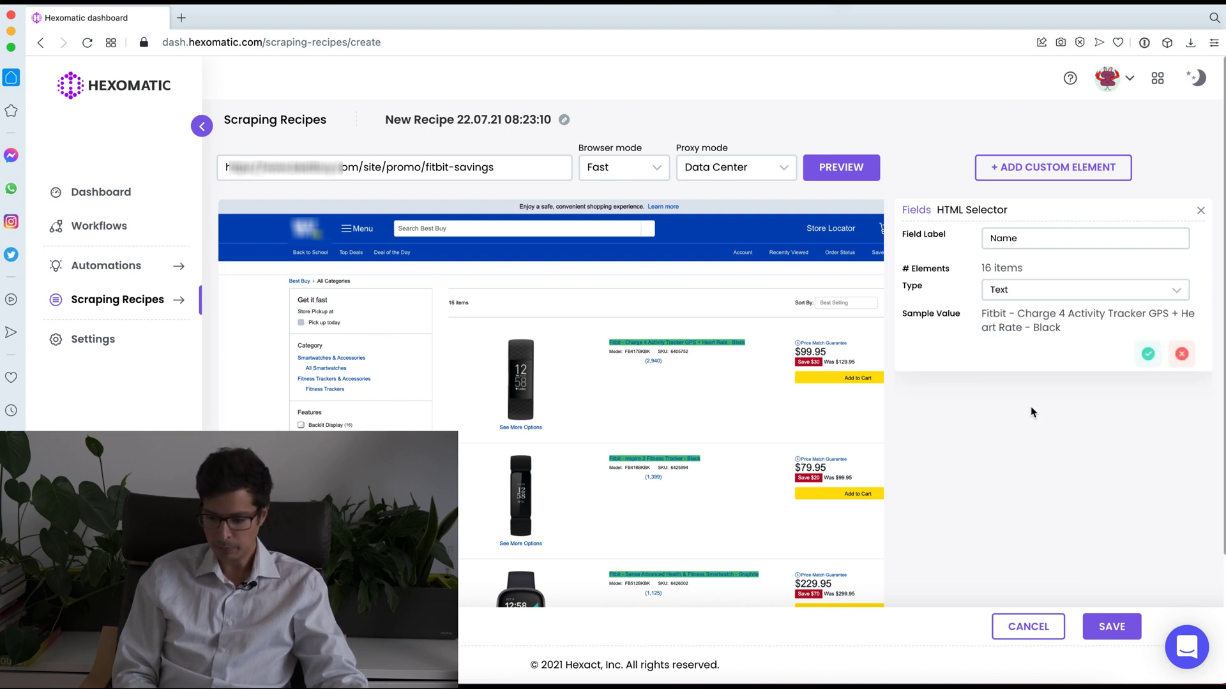
click(1148, 353)
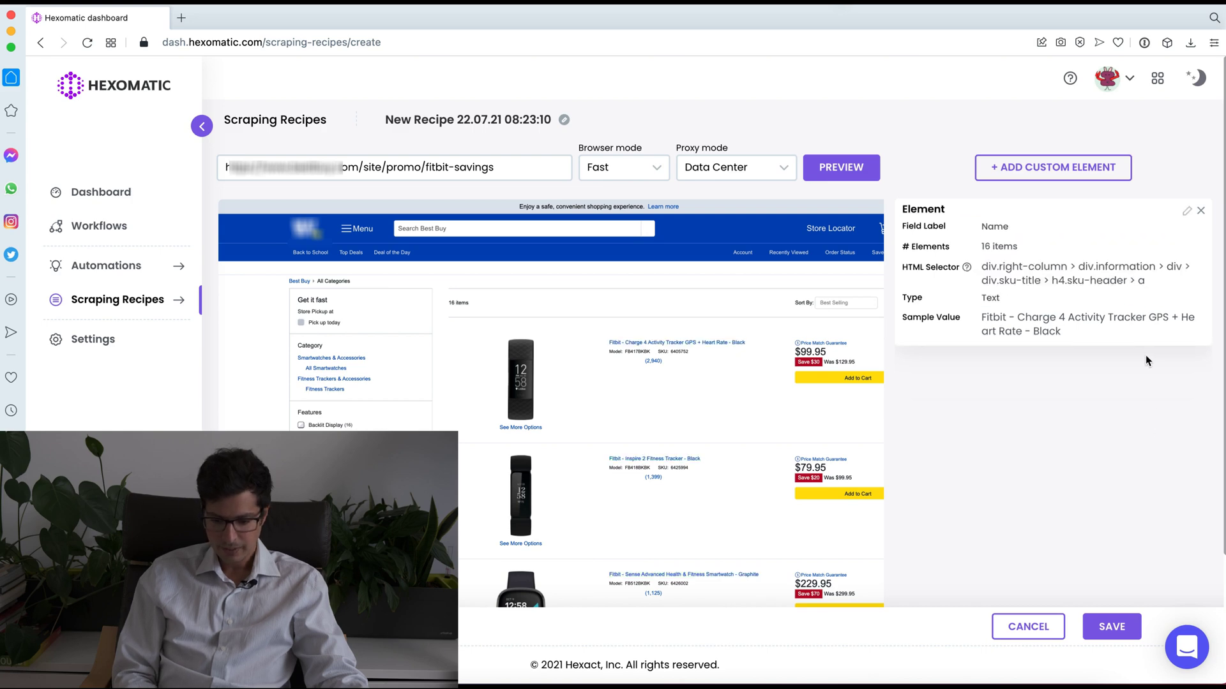
Capture the links of all 16 product titles as a Link URL field labelled 'Url'.
click(688, 348)
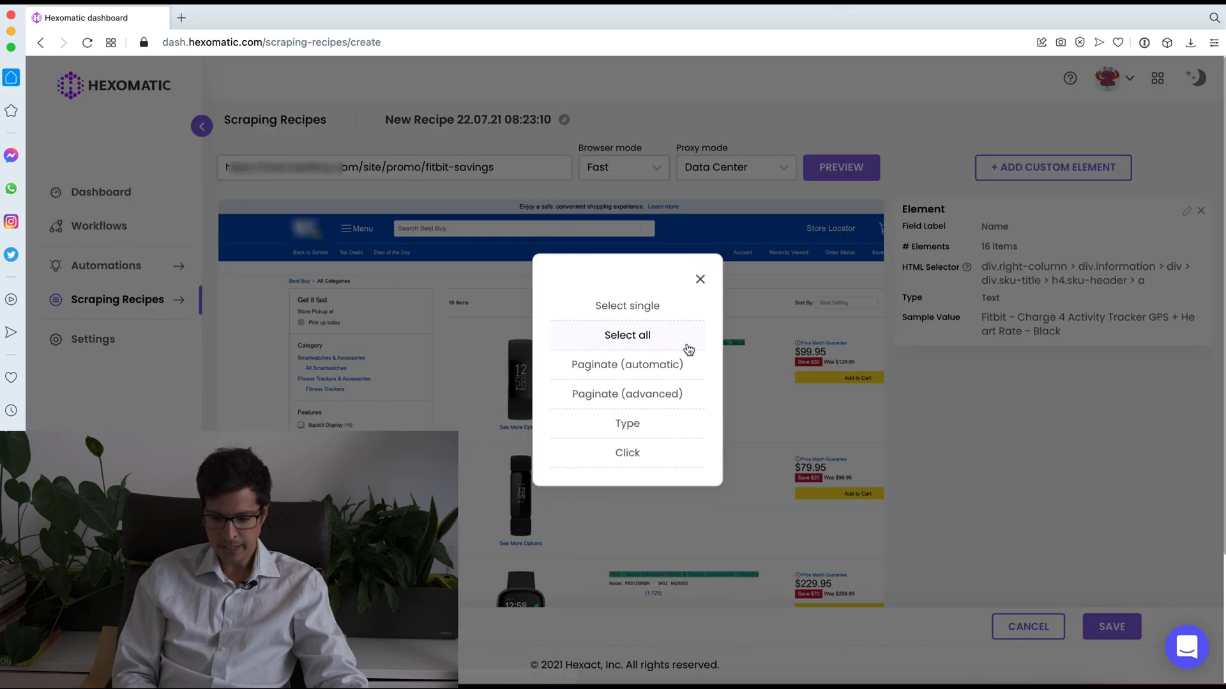
click(630, 335)
click(1015, 247)
key(super+a)
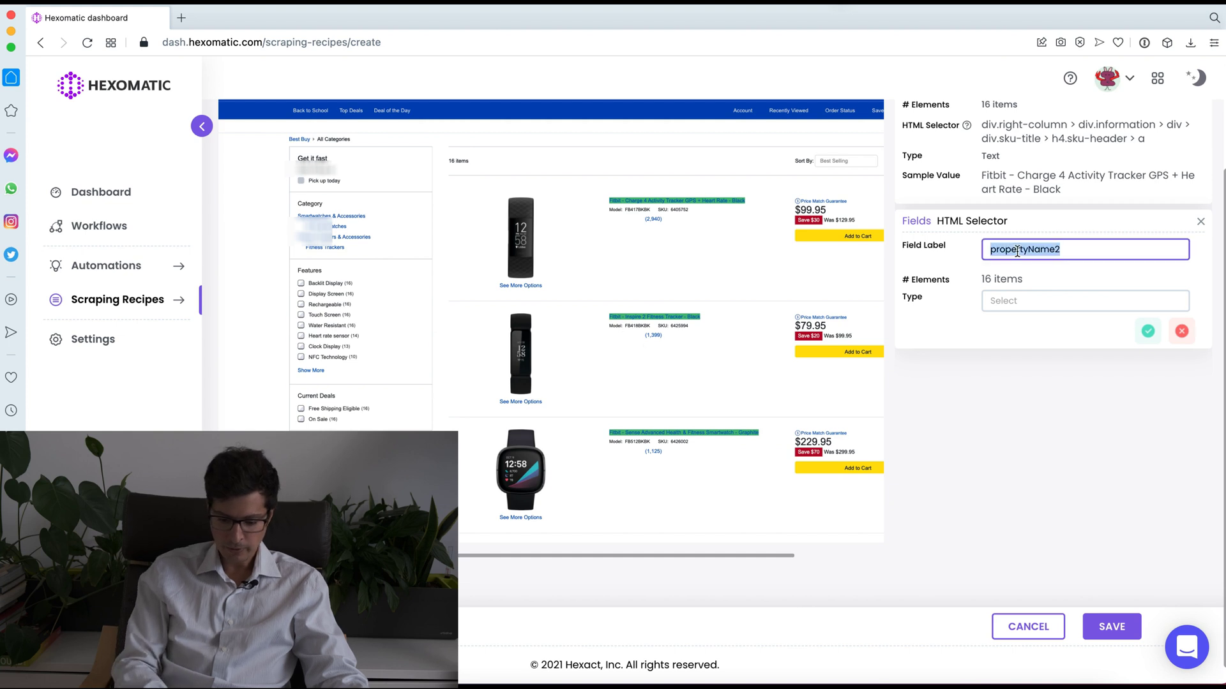
text(Url)
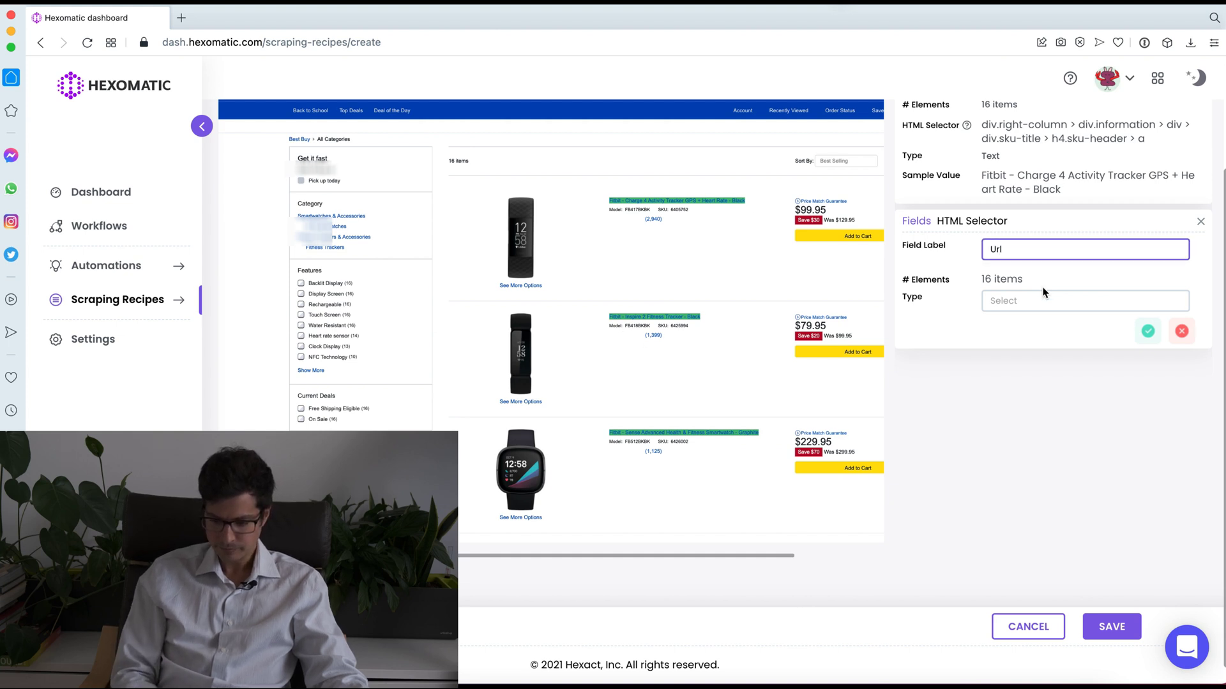
click(1057, 300)
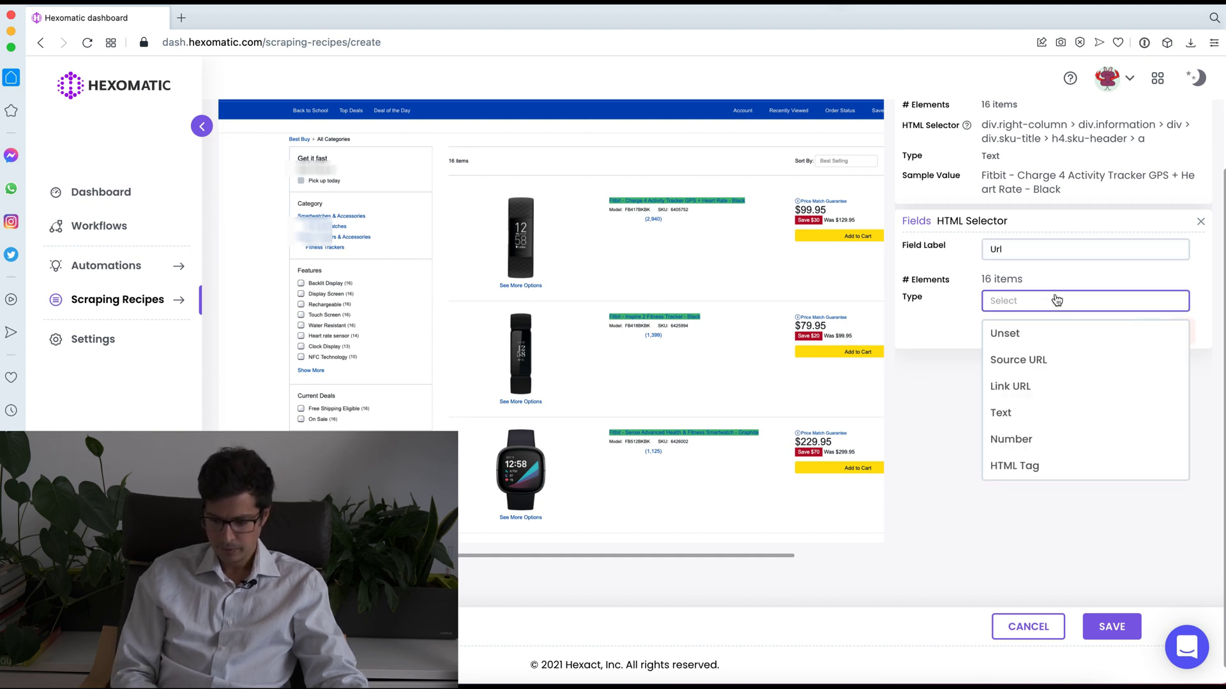
click(1032, 390)
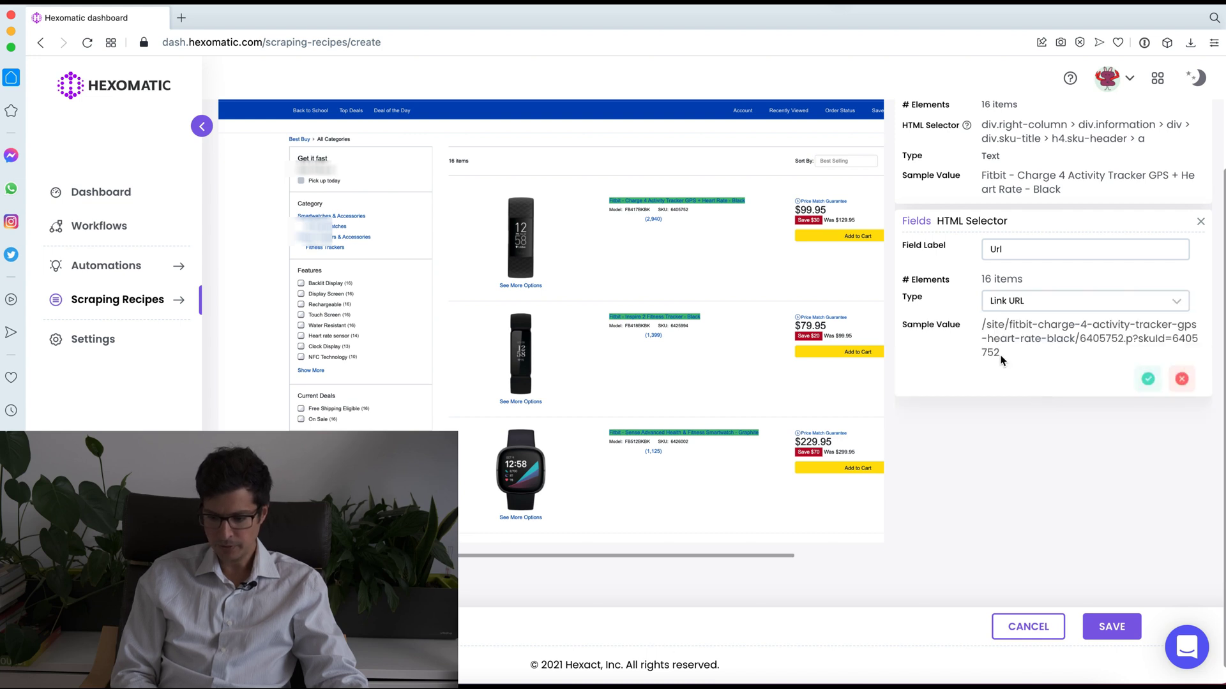
click(1148, 378)
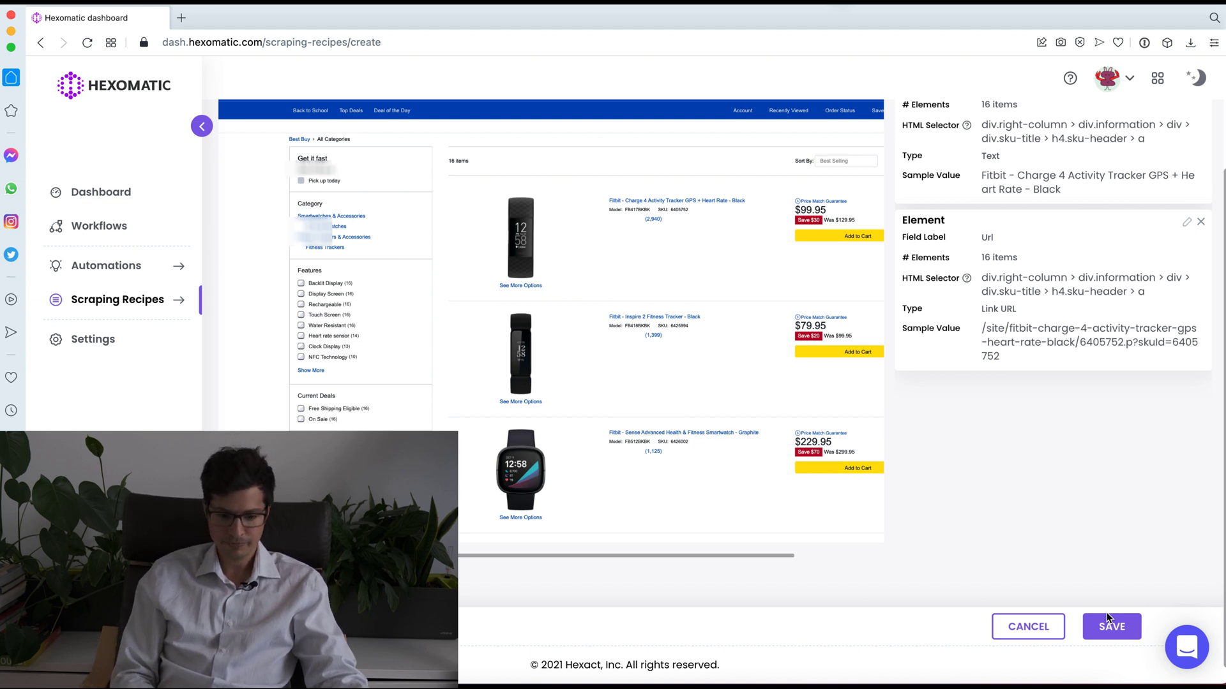
Return to the Dashboard, discarding the unsaved recipe.
click(99, 194)
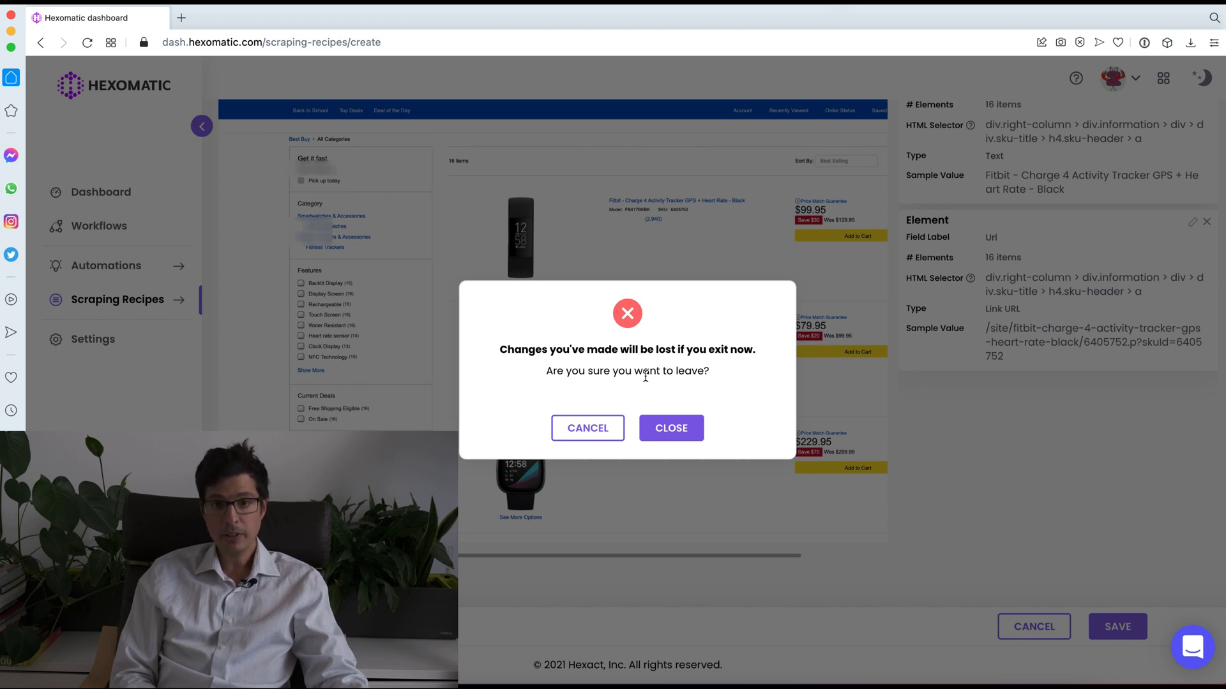
click(683, 433)
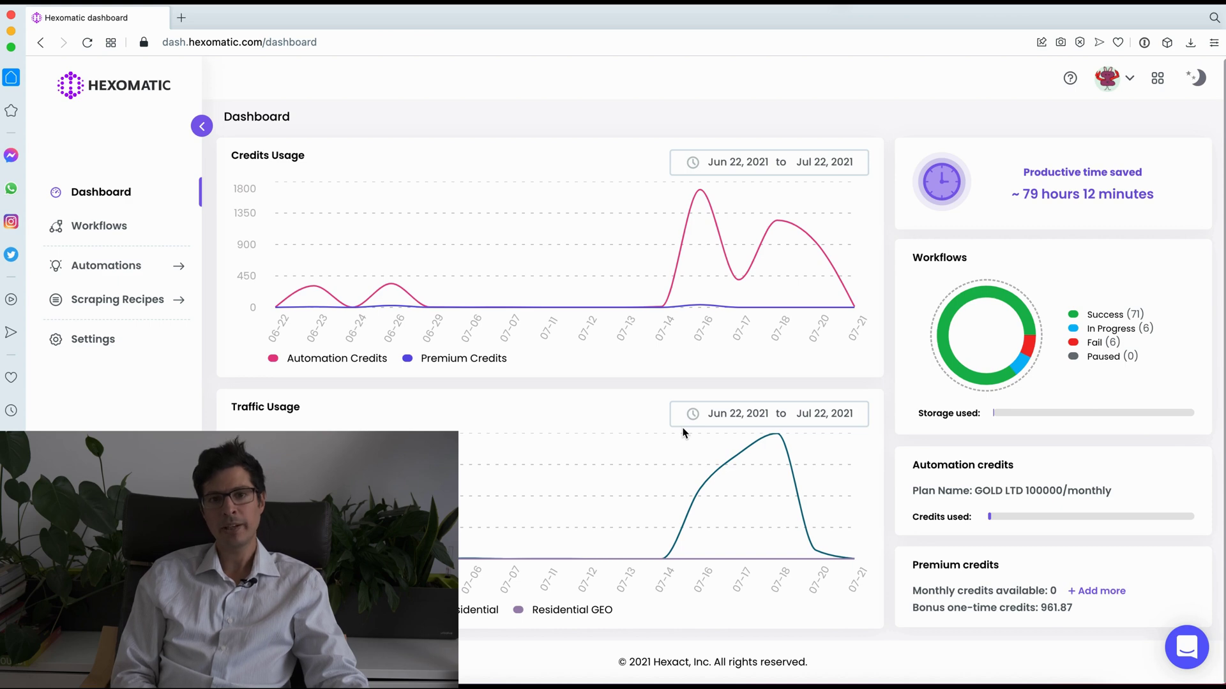
Open the Automations catalogue and browse the automation cards.
click(120, 268)
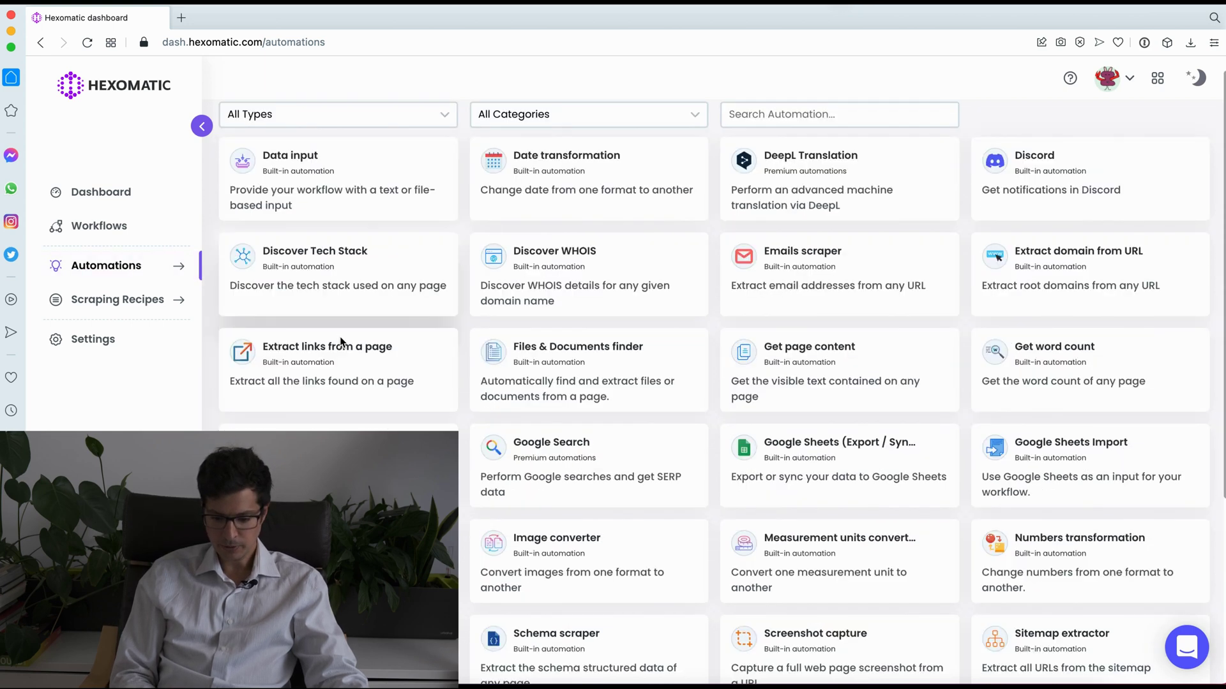
scroll(339, 336, down, 5)
scroll(340, 338, up, 5)
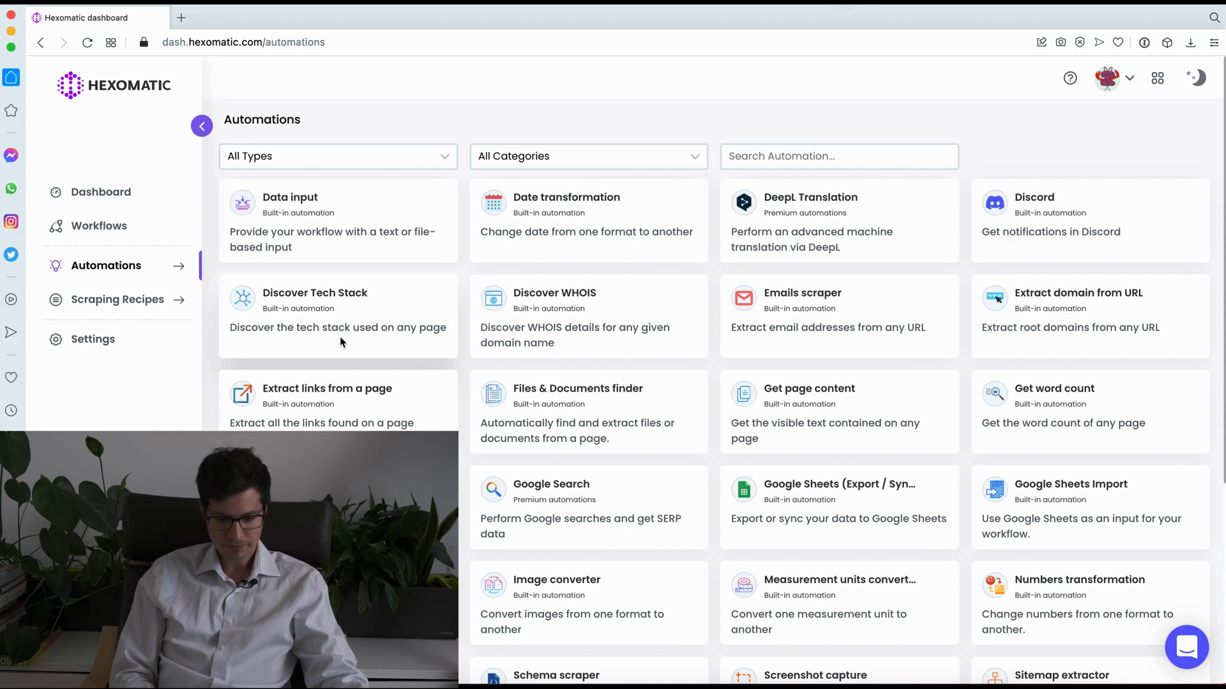
Create a new workflow with Google Search as its first step.
click(138, 242)
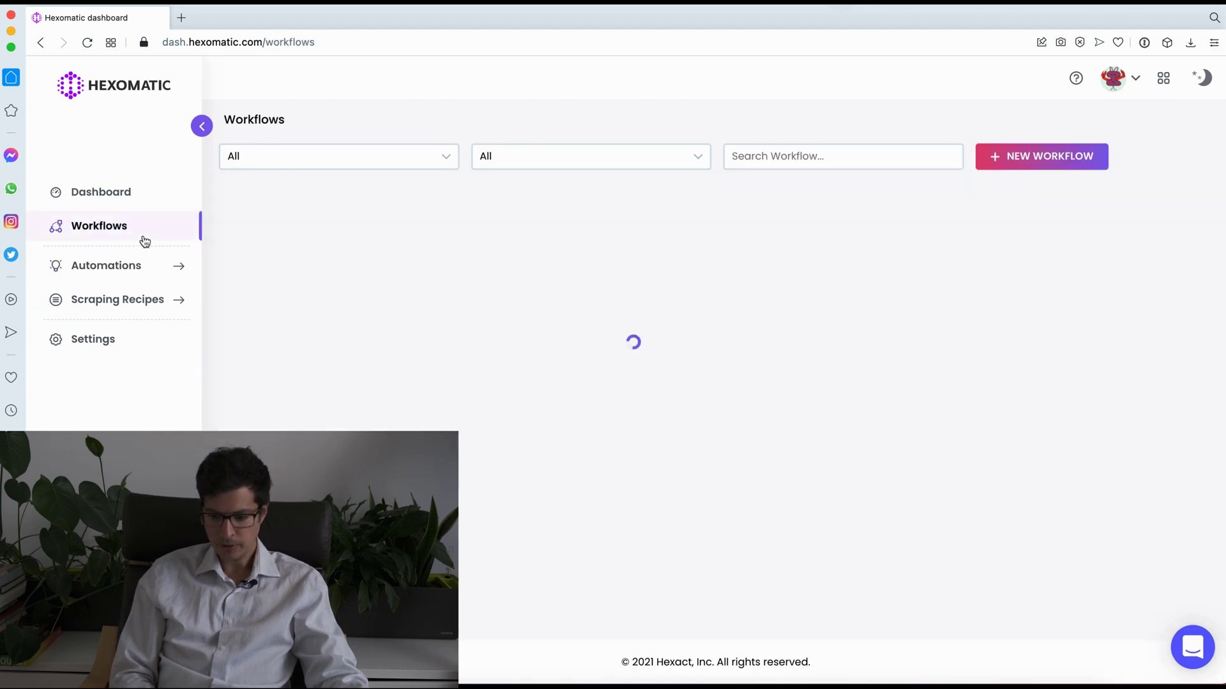
click(1035, 164)
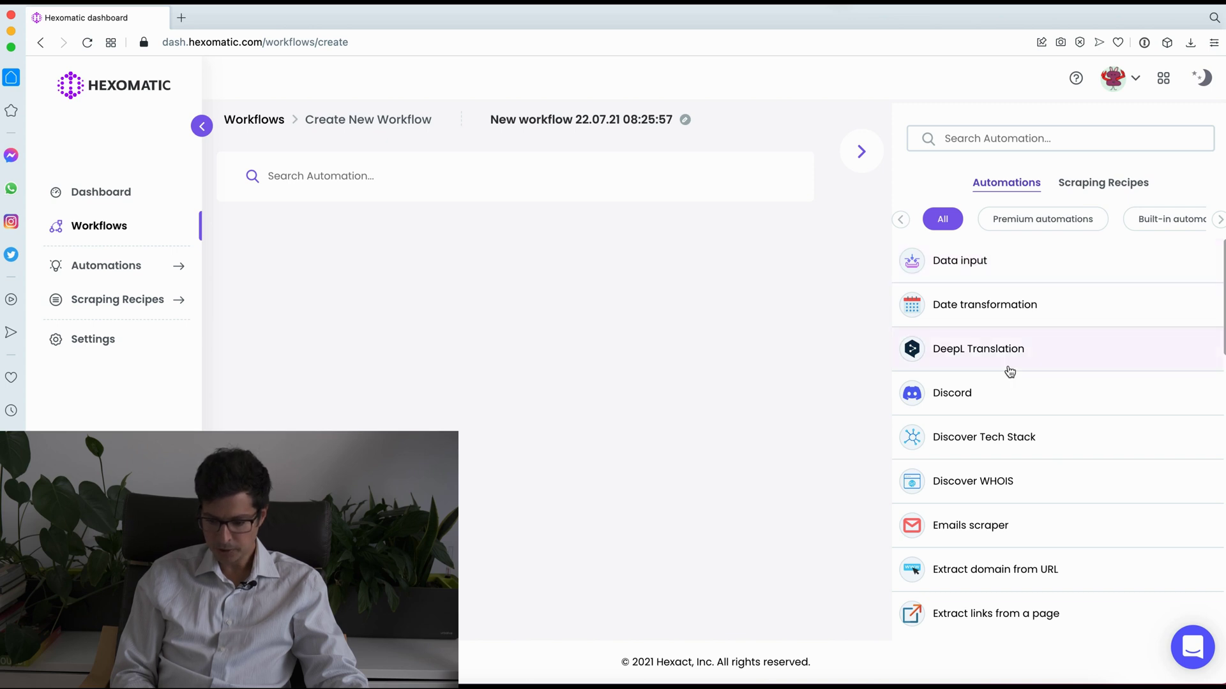
scroll(1009, 372, down, 5)
scroll(1009, 372, up, 2)
click(990, 535)
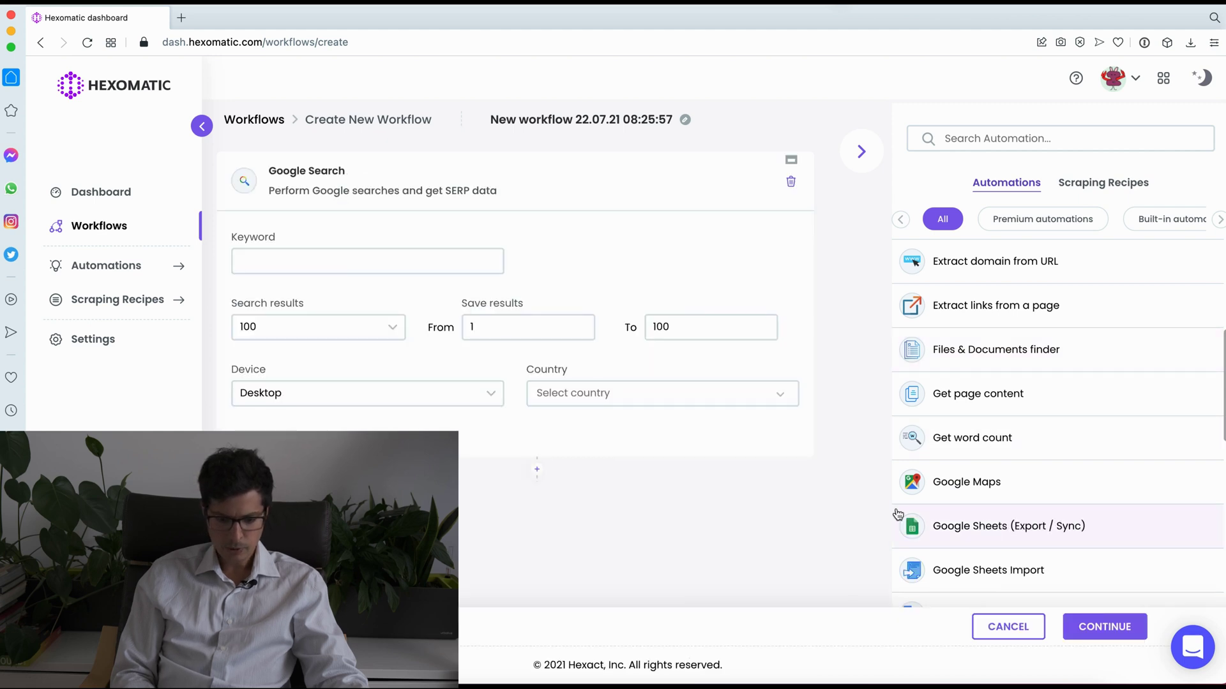
Set the search keyword to 'Accountant in New york' and the country to United States.
click(345, 270)
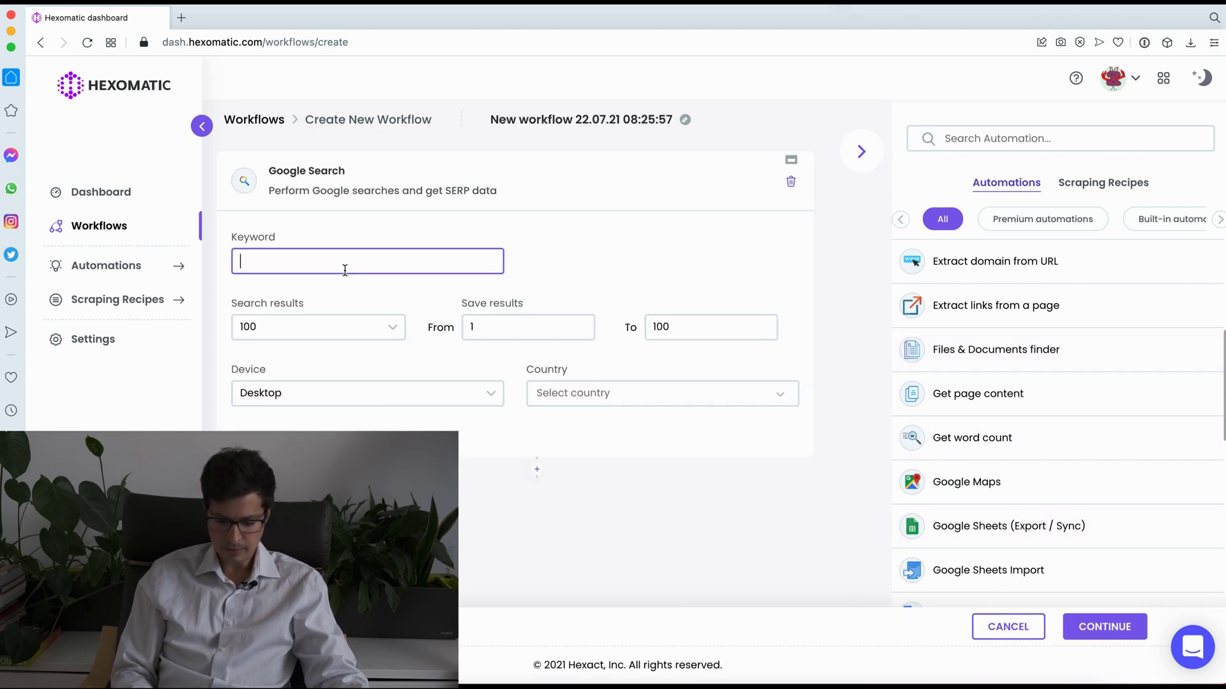
text(Accounta)
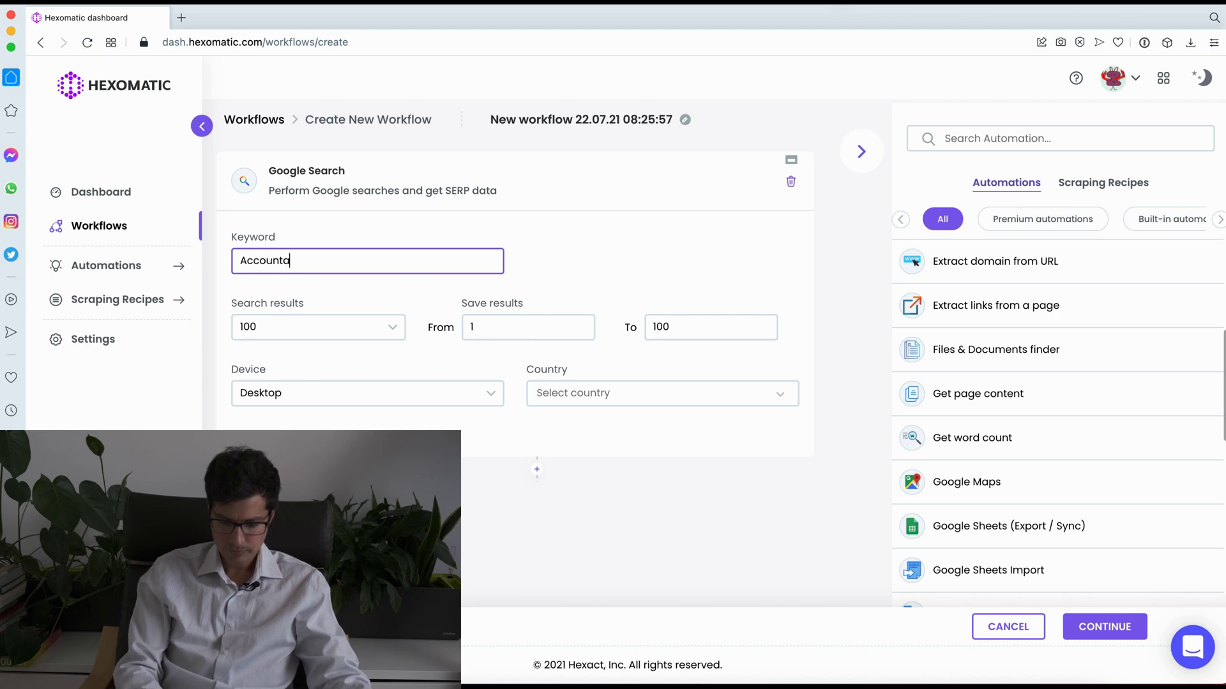
text(nt in )
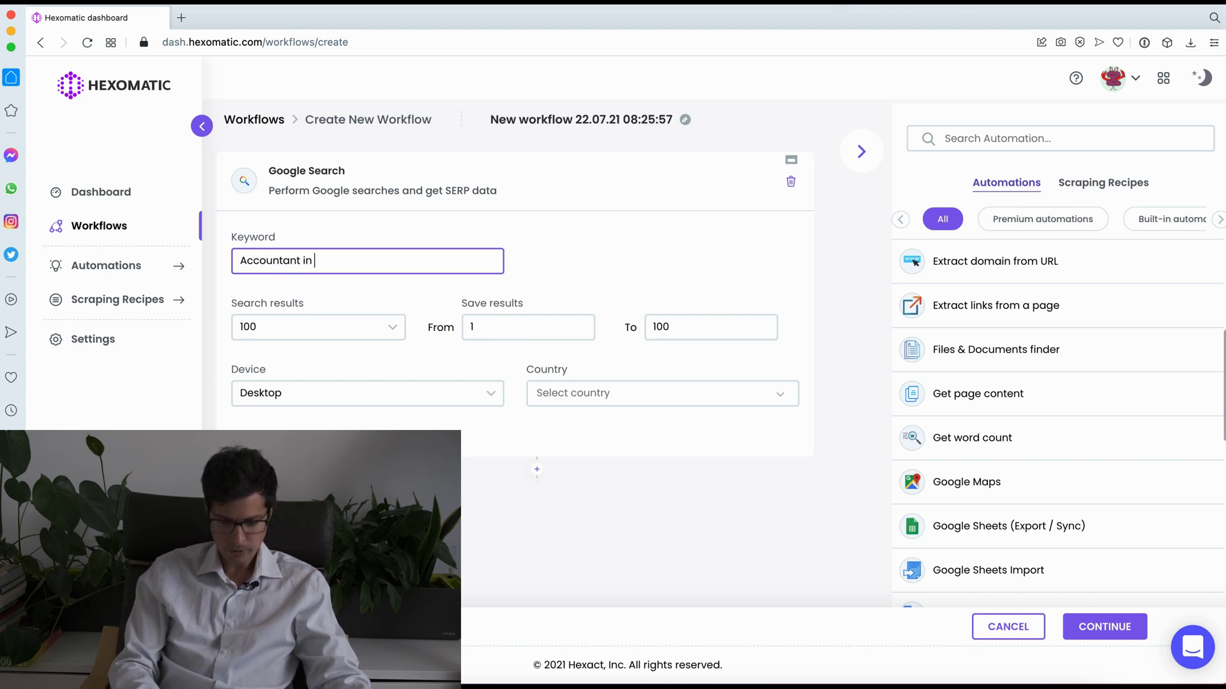
text(Ne)
key(BackSpace)
text(ew )
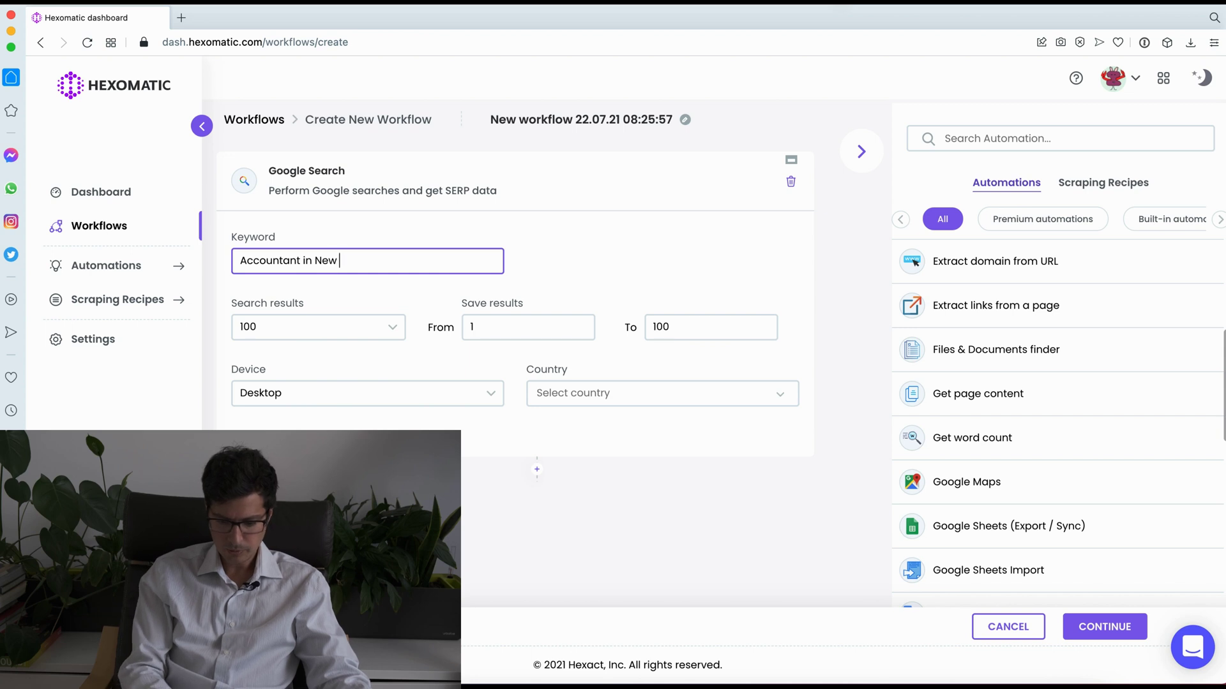
text(york)
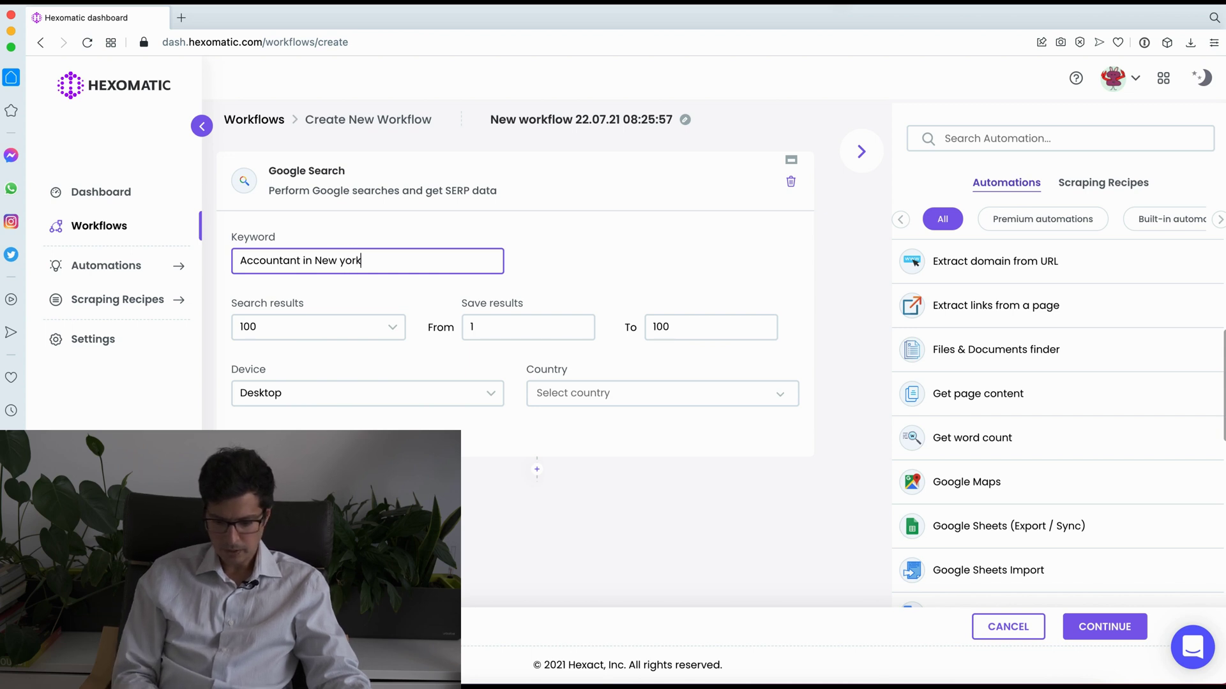
click(573, 389)
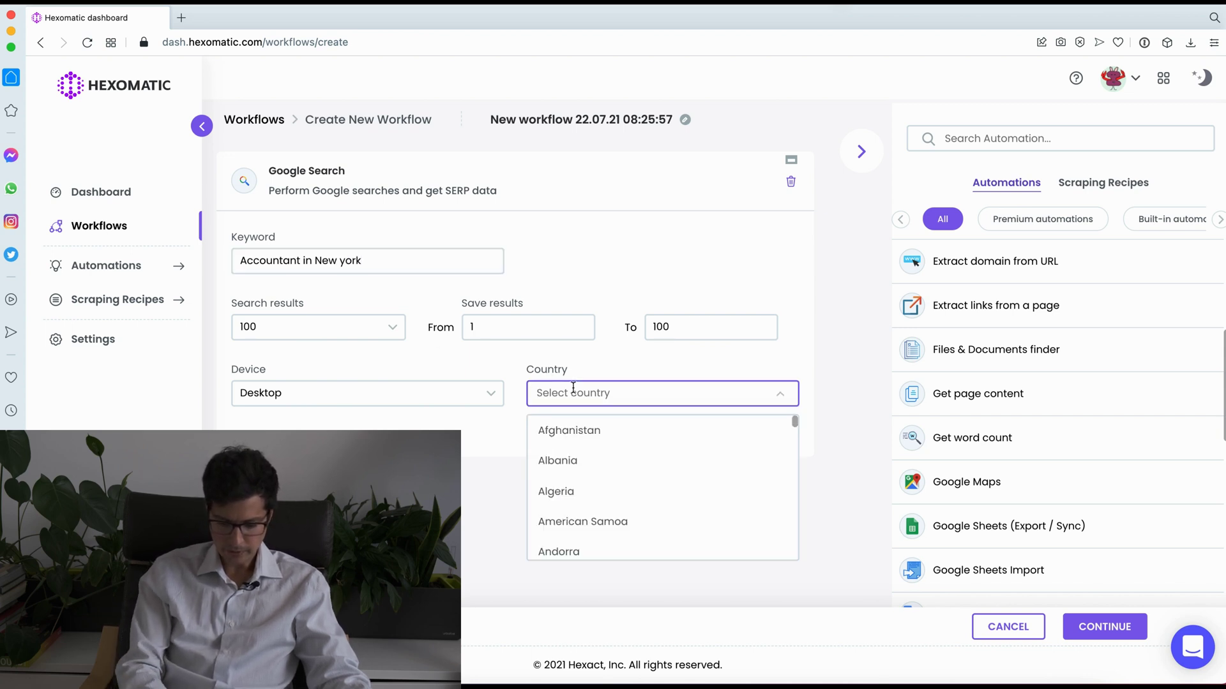
text(united)
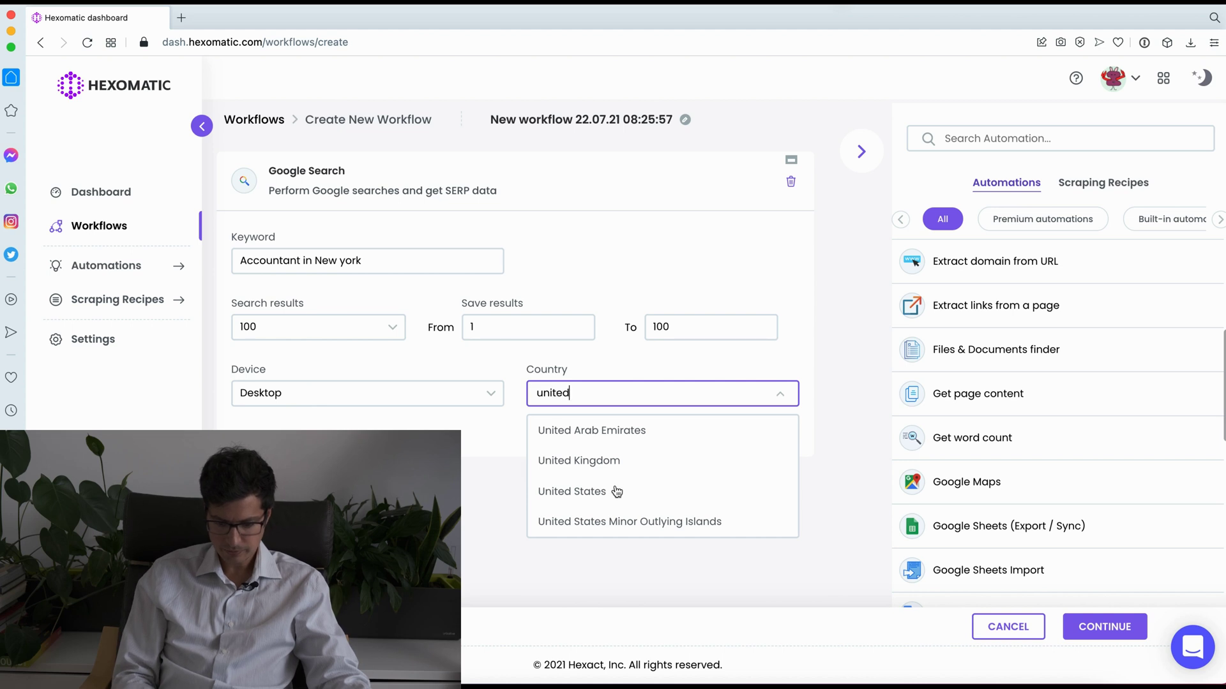
click(615, 492)
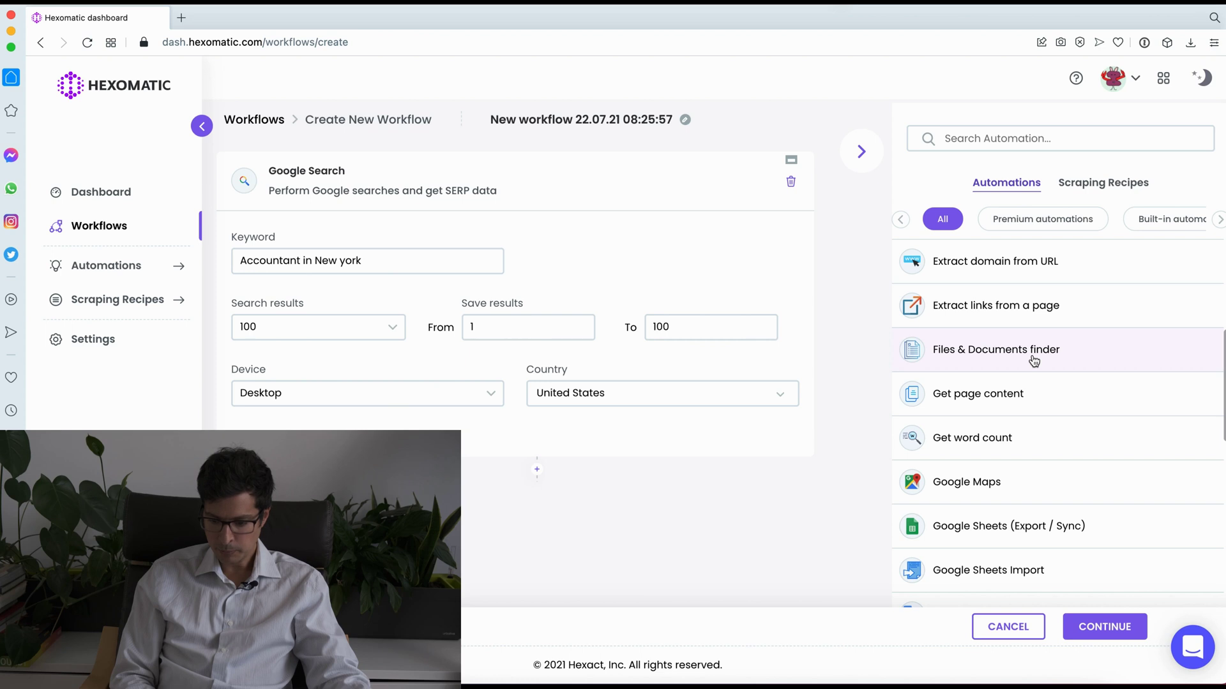
Add a Get word count step using Url as its source.
scroll(1033, 361, down, 2)
click(972, 380)
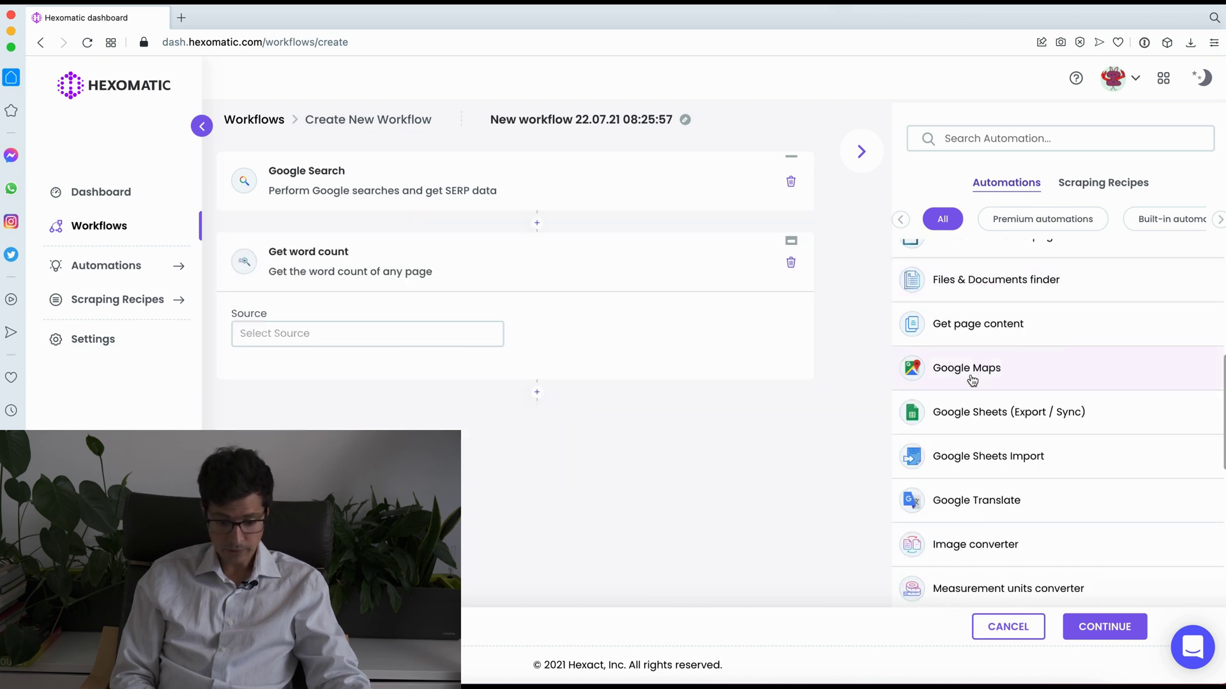
click(292, 343)
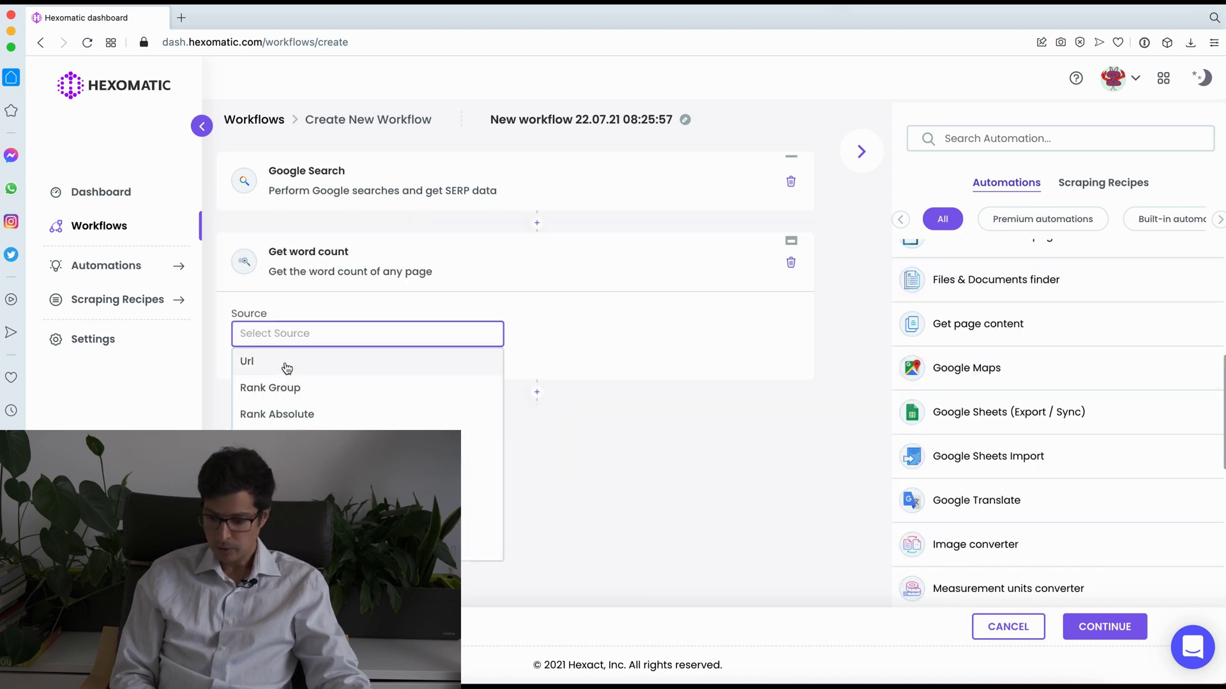
click(287, 364)
Add an SEO meta tags step using Url as its source.
scroll(953, 386, down, 3)
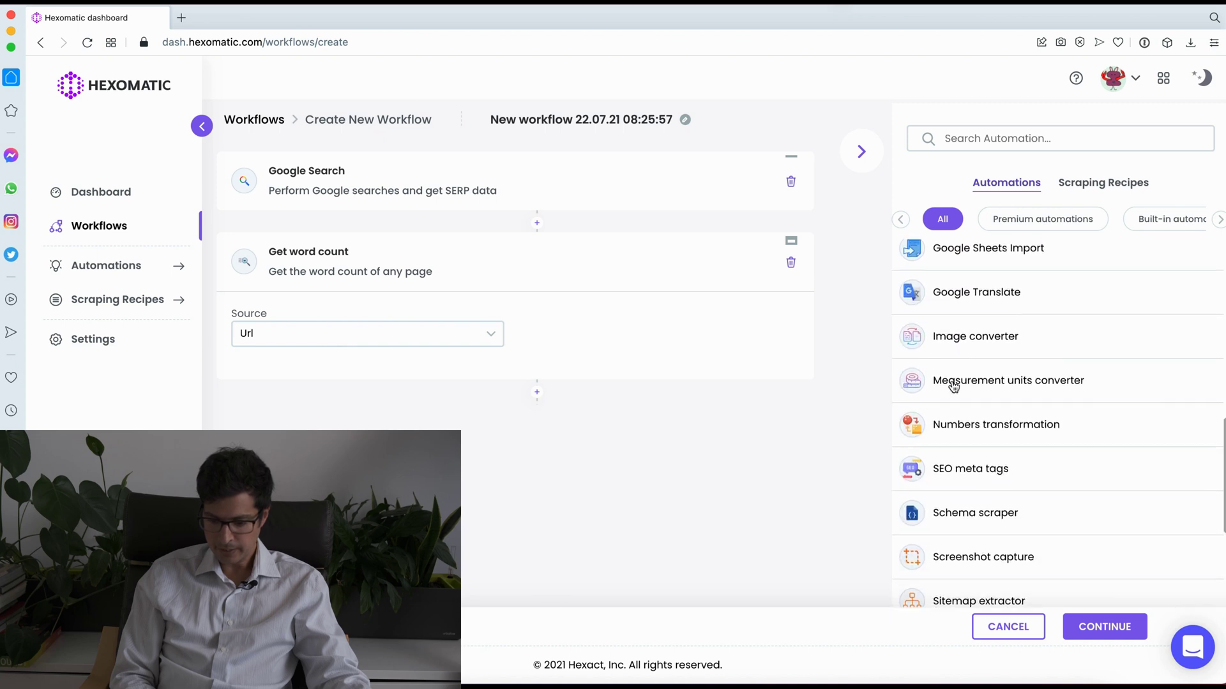
scroll(1088, 454, down, 1)
click(1087, 447)
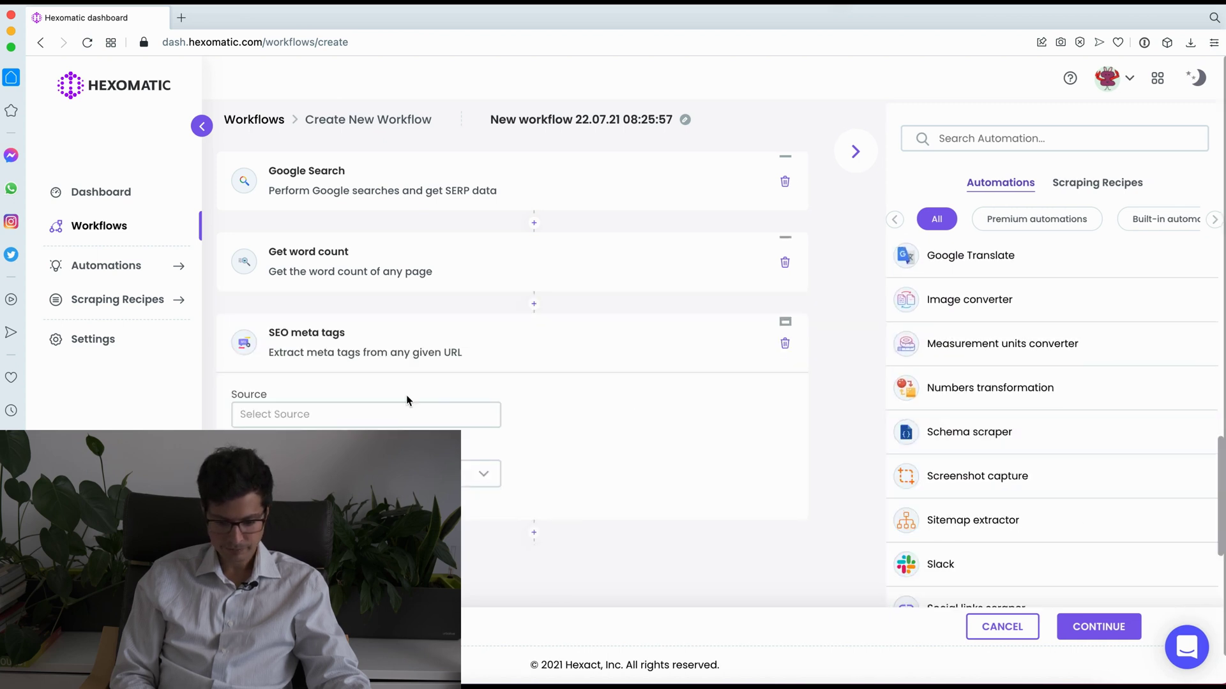
click(397, 411)
click(383, 435)
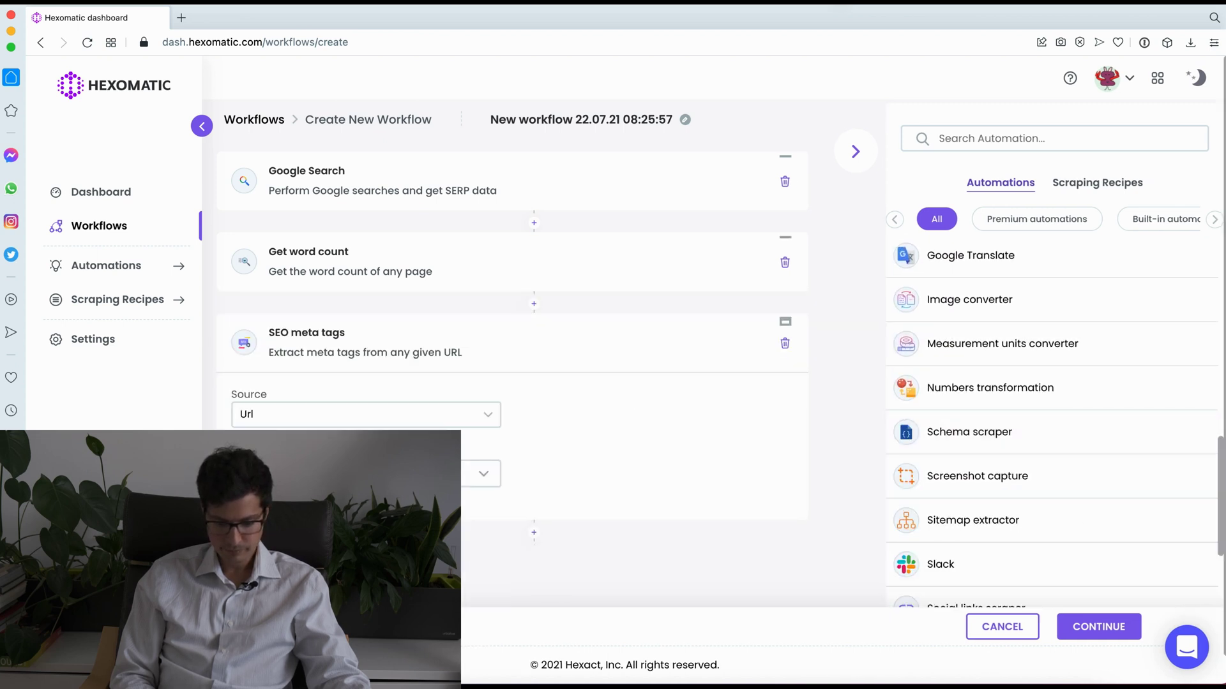
click(383, 474)
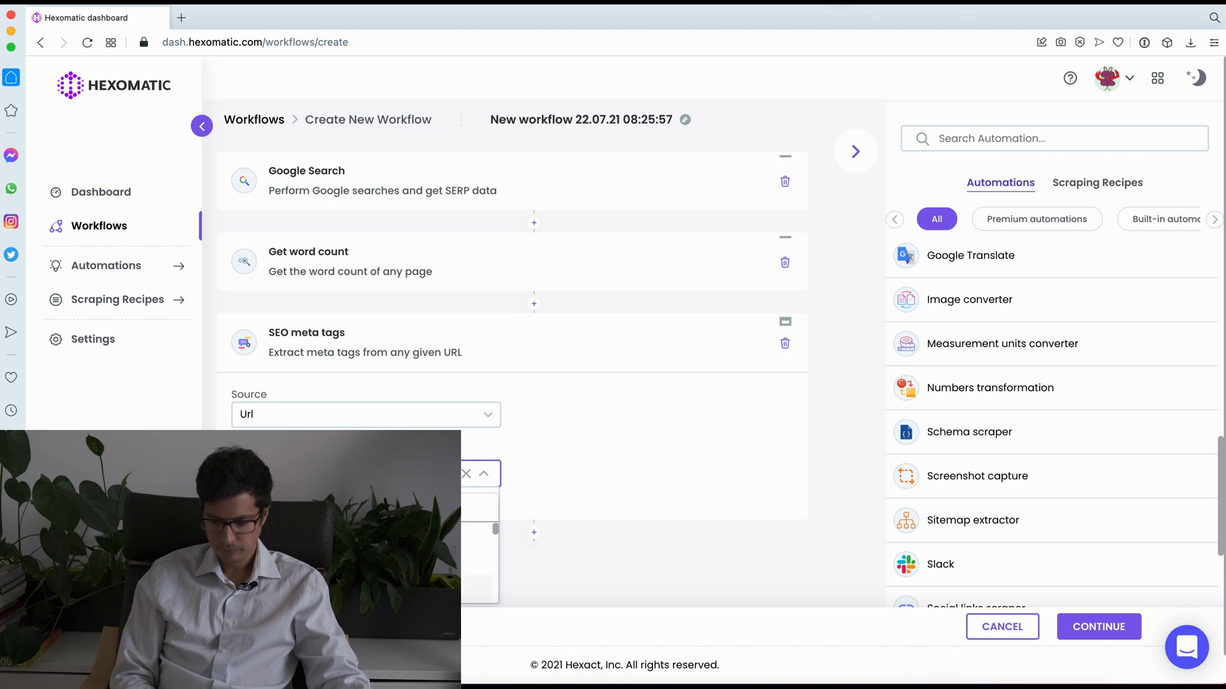
click(567, 587)
Add a Screenshot capture step using Url as its source.
scroll(993, 431, down, 3)
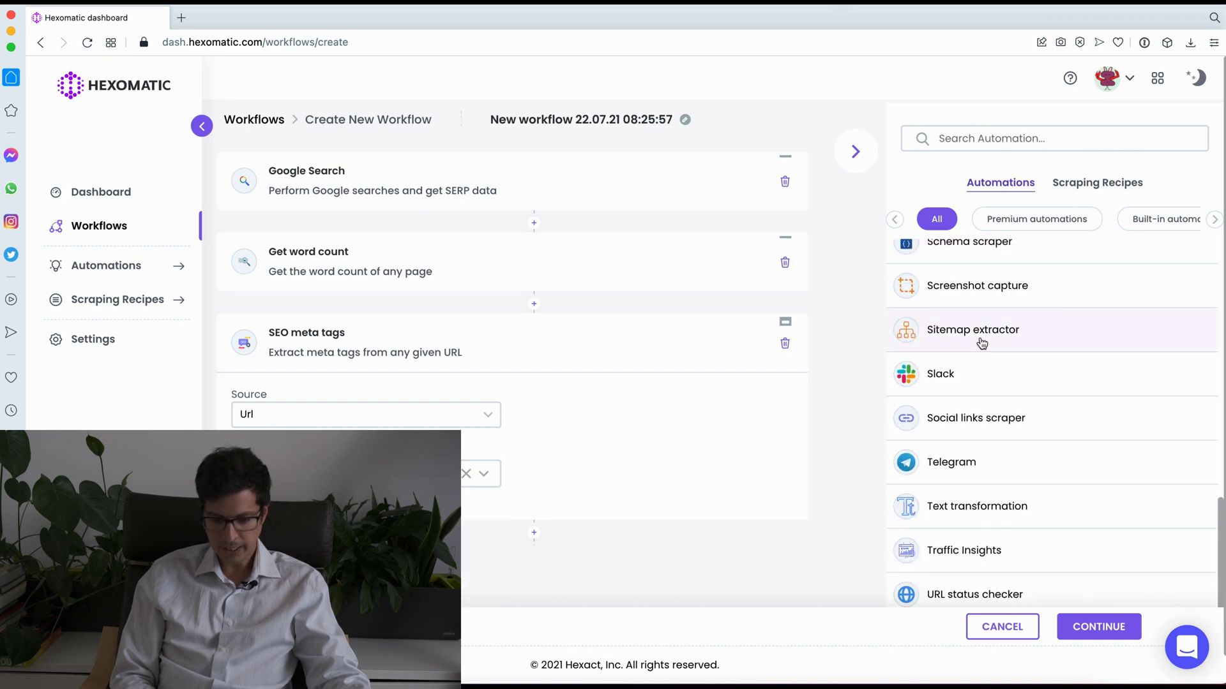
click(999, 286)
click(493, 494)
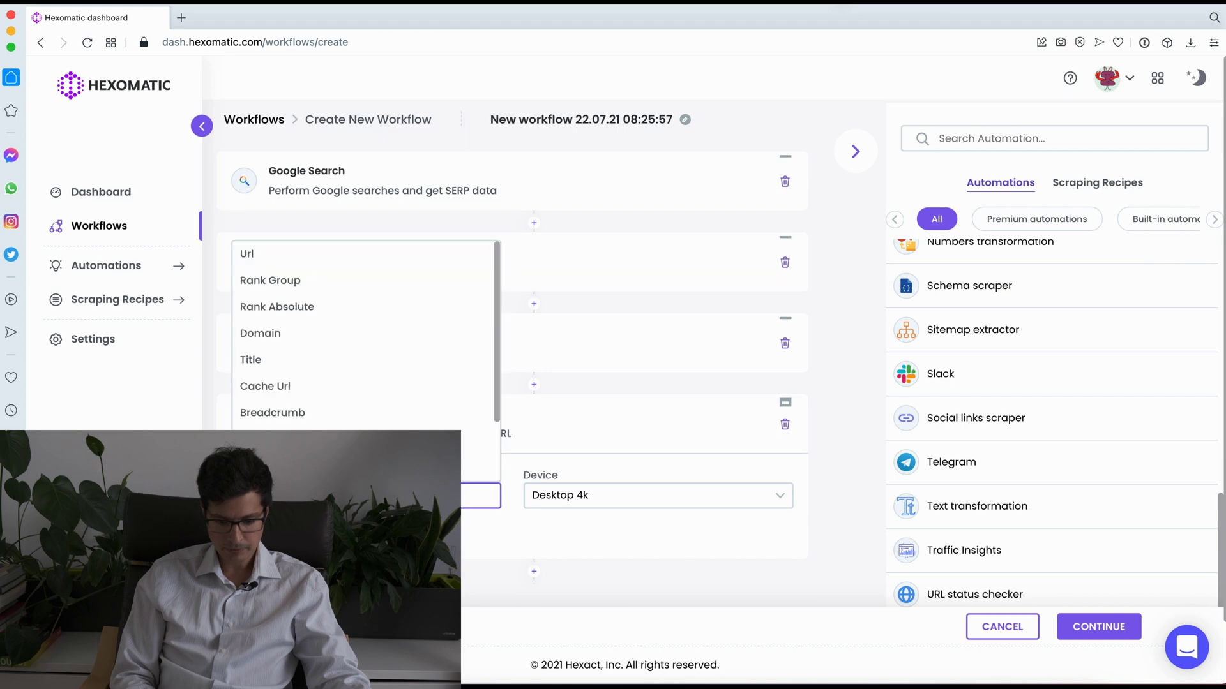
click(266, 259)
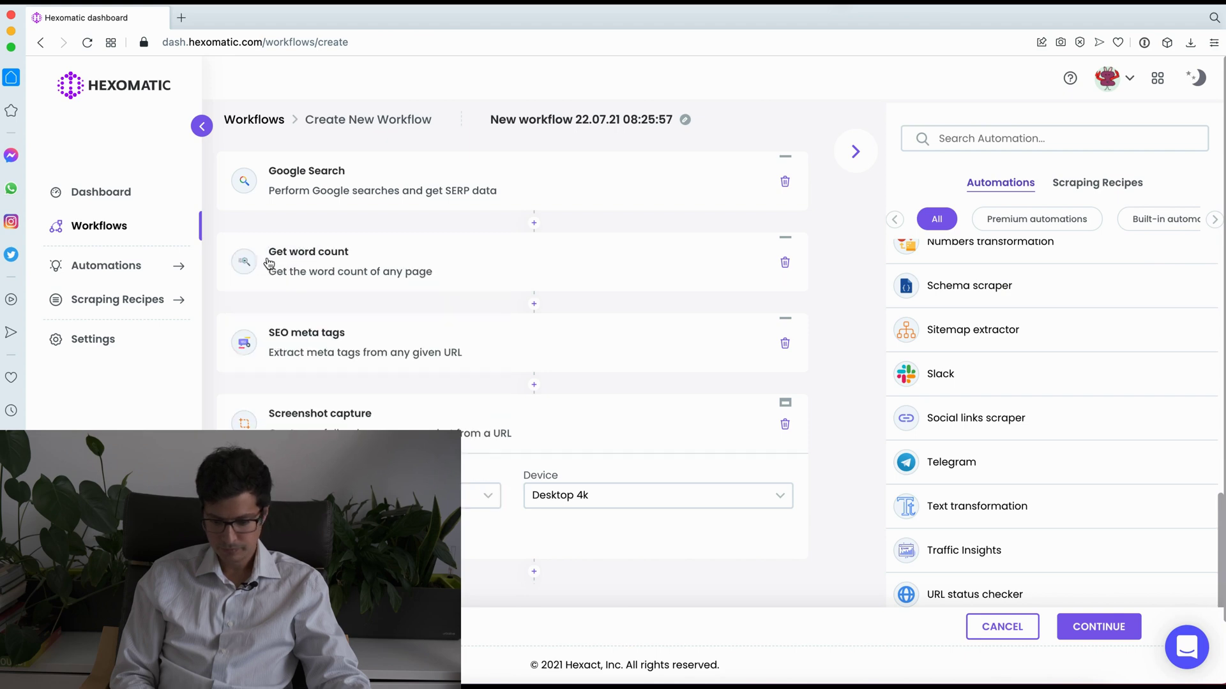
scroll(803, 493, down, 2)
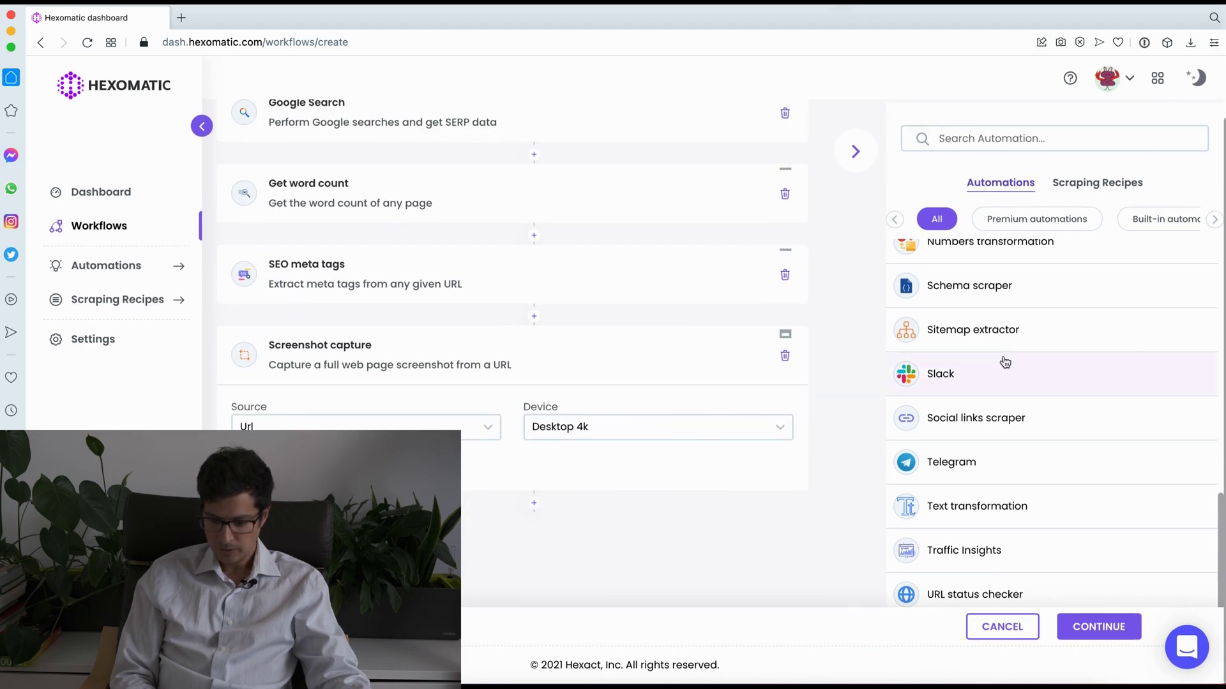
scroll(1004, 362, up, 4)
scroll(1003, 348, up, 4)
Add a Traffic Insights step with Url as source and a Trafic config setting chosen.
scroll(1002, 358, down, 8)
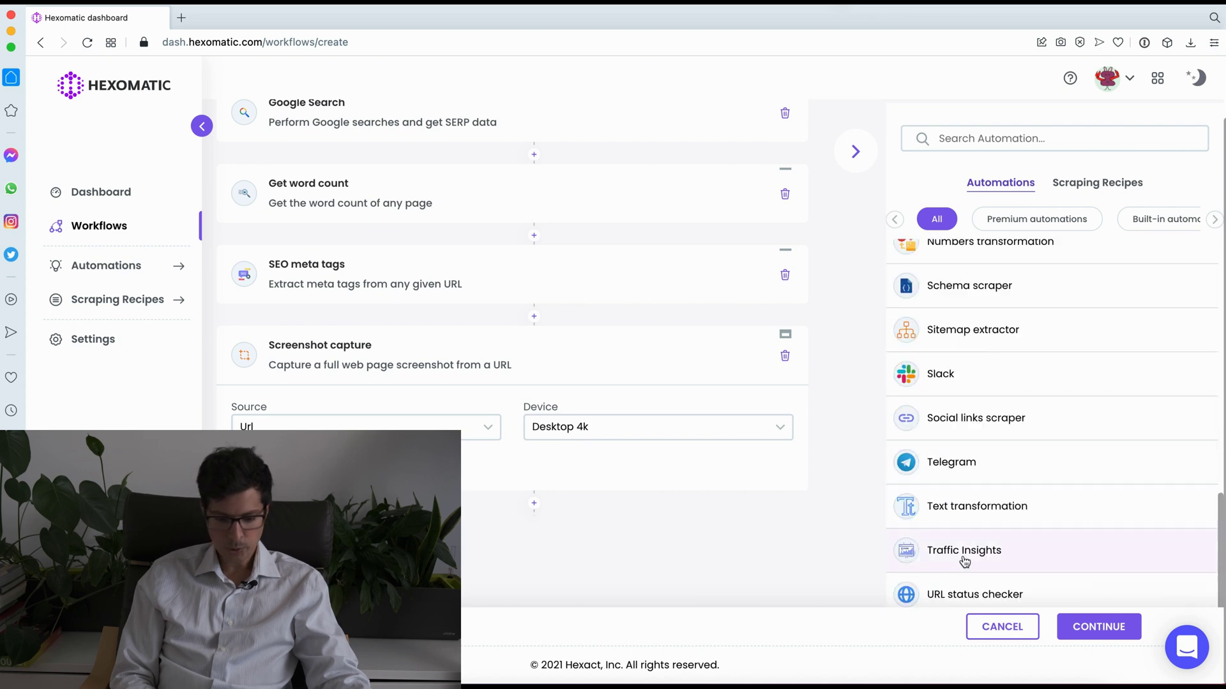
click(968, 570)
click(415, 508)
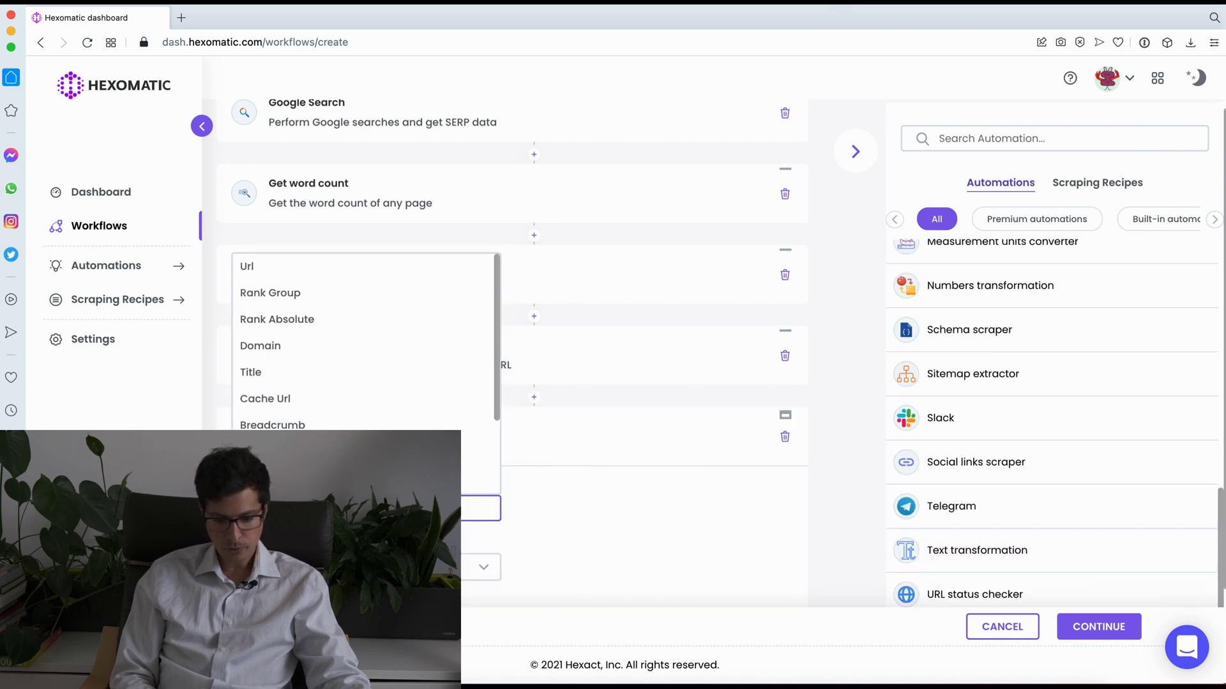
click(269, 276)
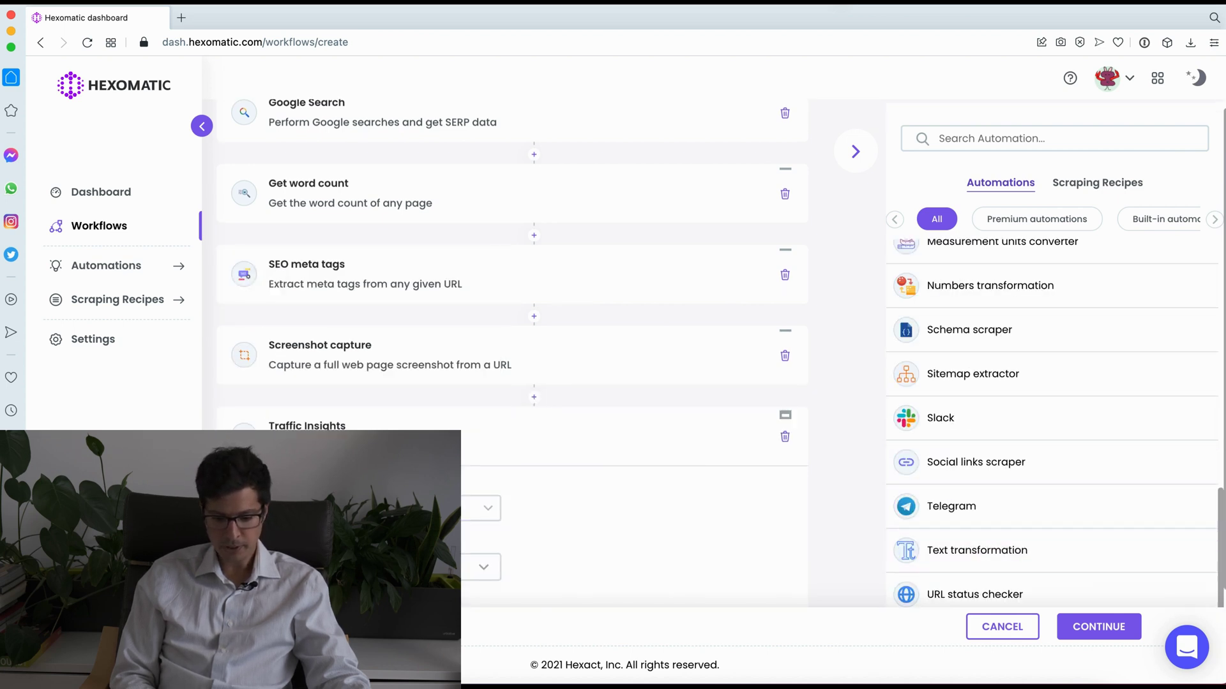
click(483, 567)
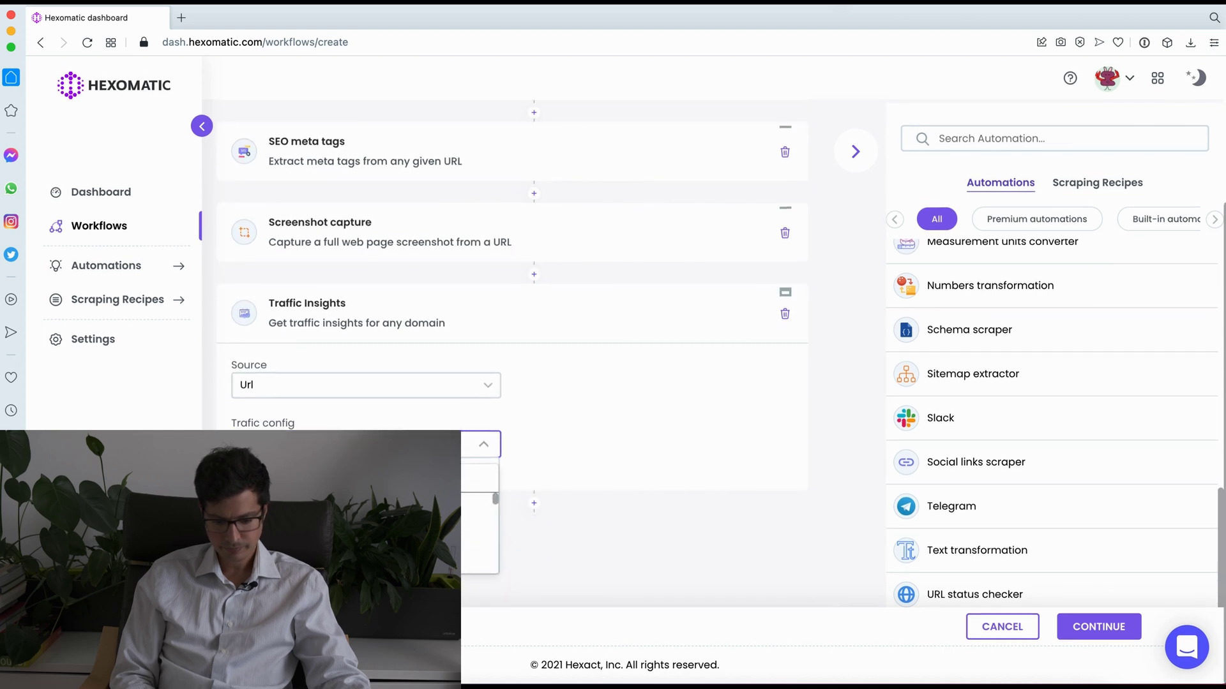
click(587, 502)
Add a Discover Tech Stack step and open its source options.
scroll(1097, 448, up, 8)
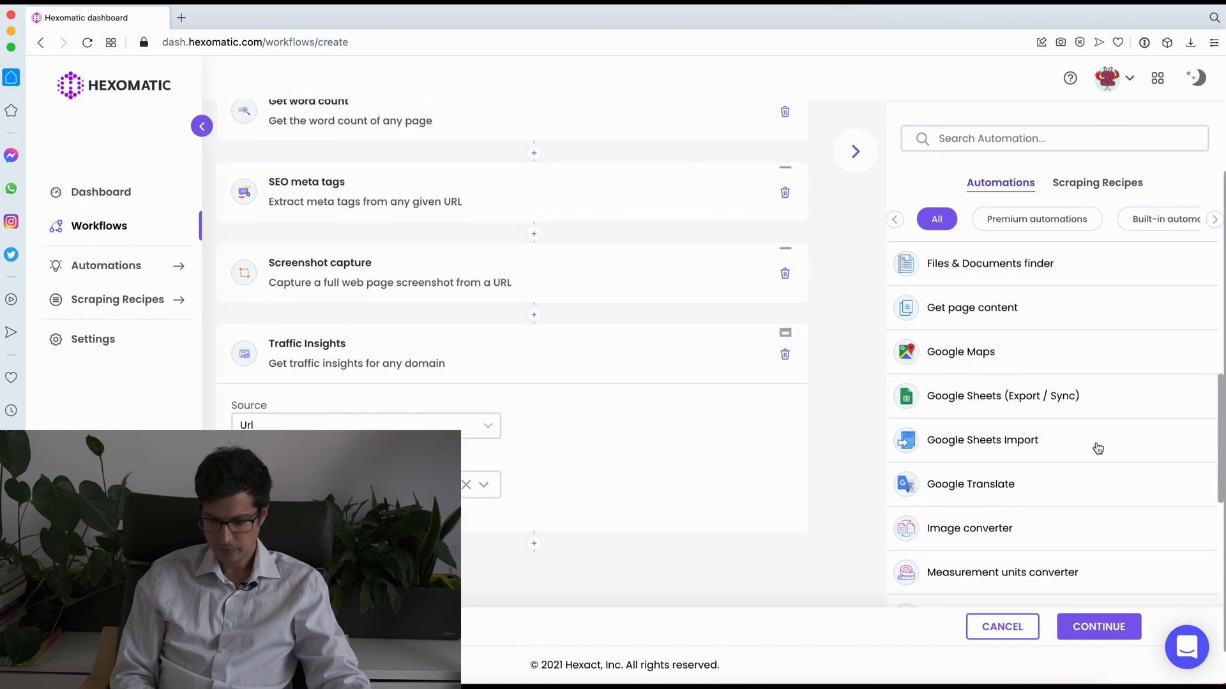
scroll(1097, 448, up, 5)
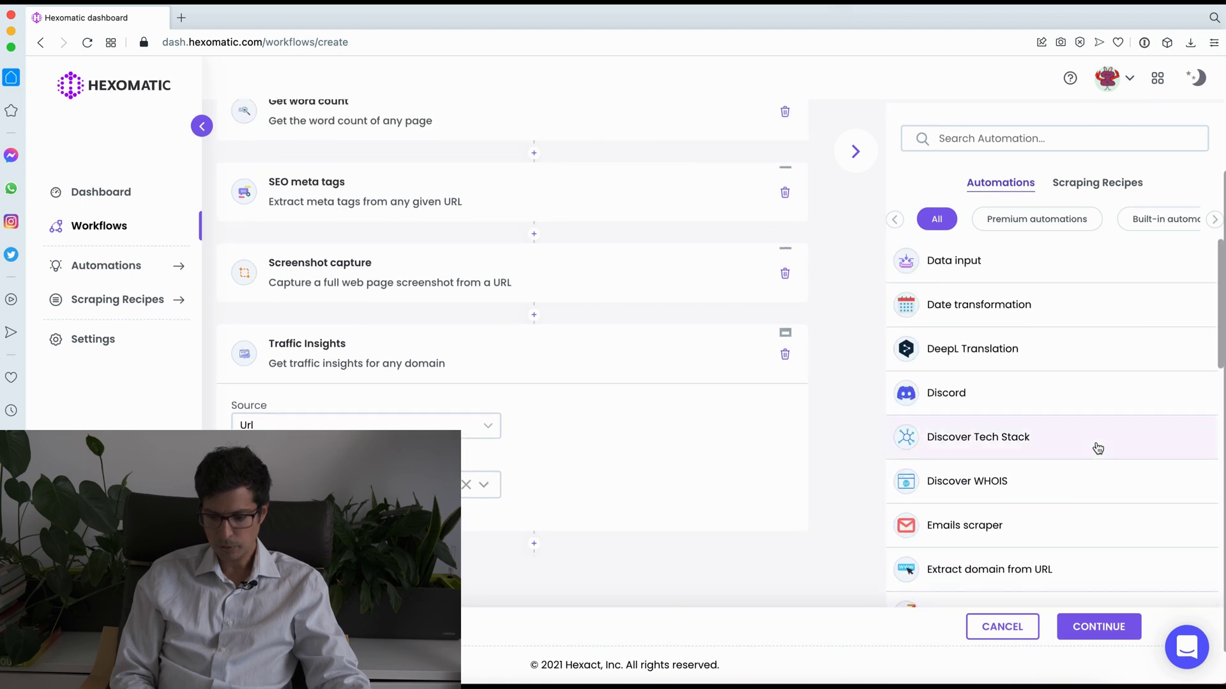
click(969, 442)
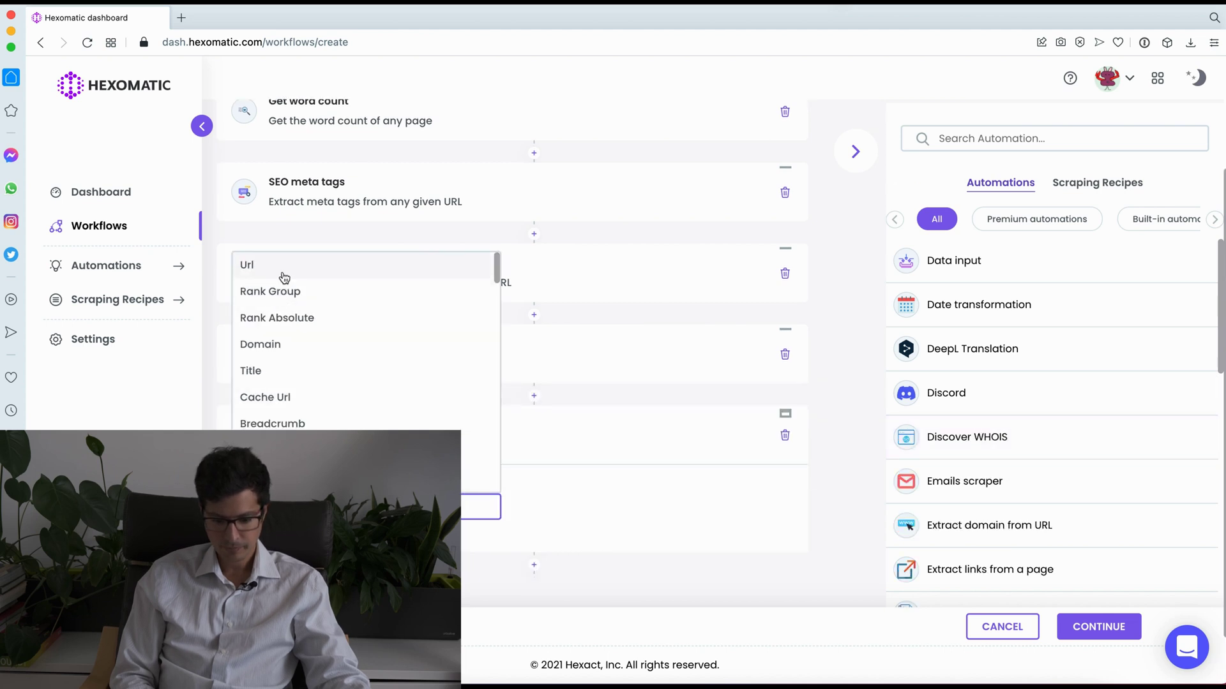
click(282, 275)
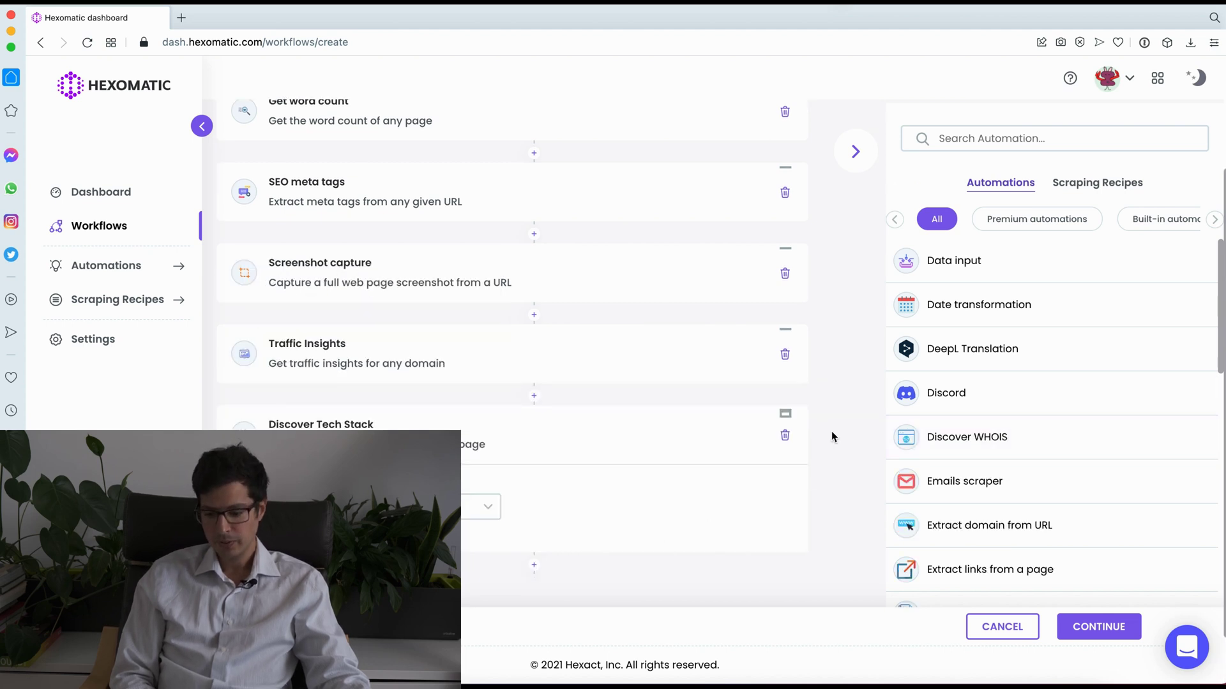